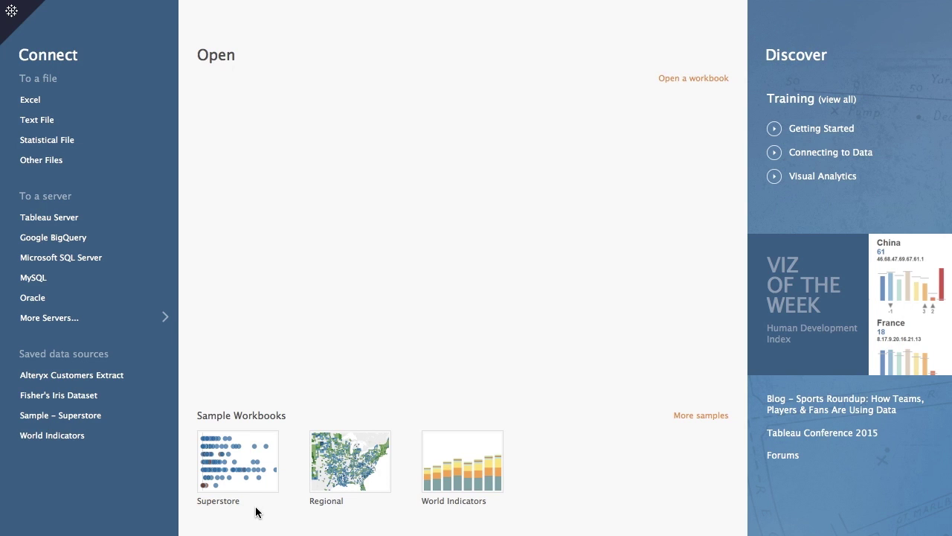
# Connect to Google BigQuery, sign in with the Google account's email and password, and accept Tableau's access request.
pyautogui.click(53, 238)
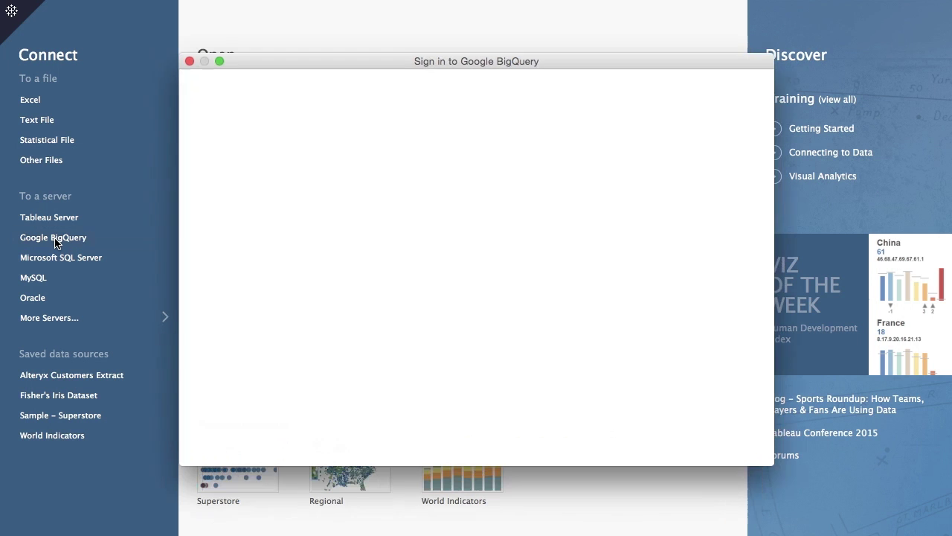
pyautogui.click(423, 263)
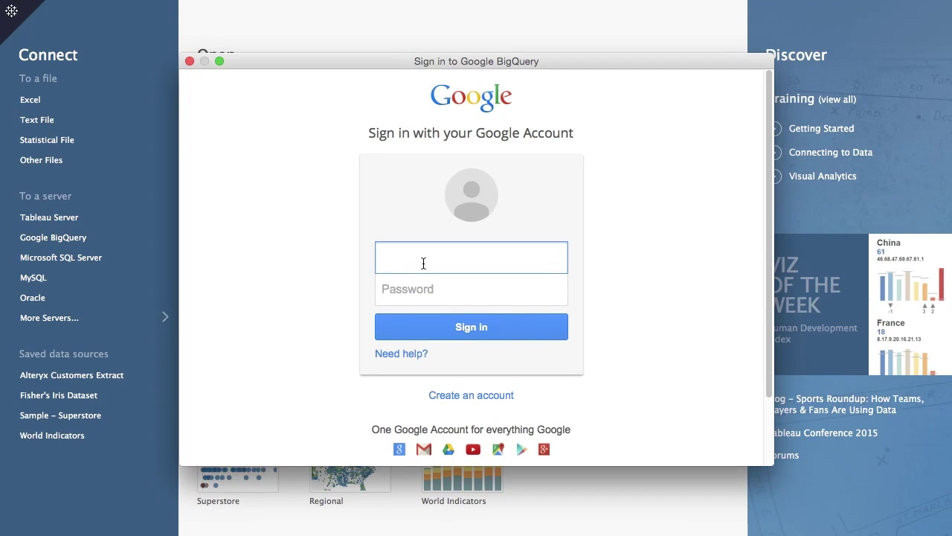
pyautogui.press('Tab')
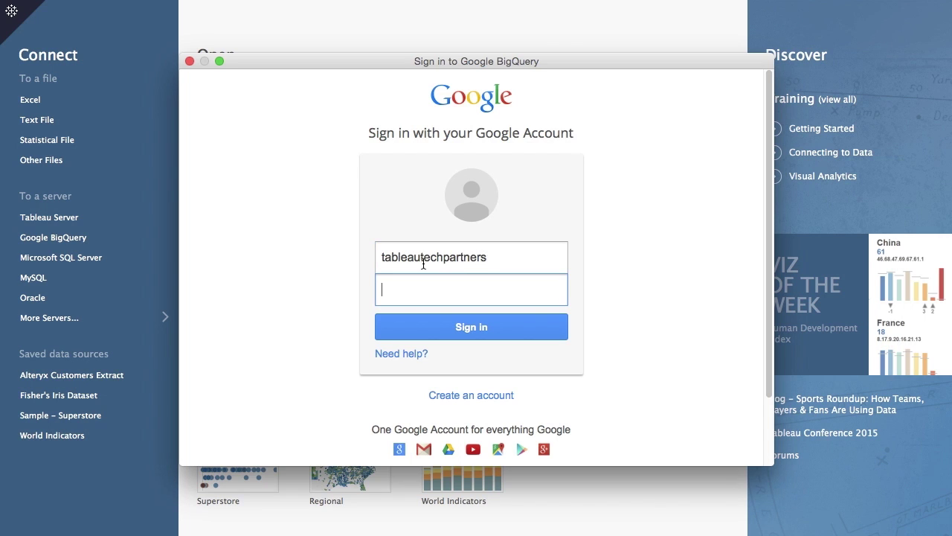
pyautogui.write('••••••••••••')
pyautogui.press('Return')
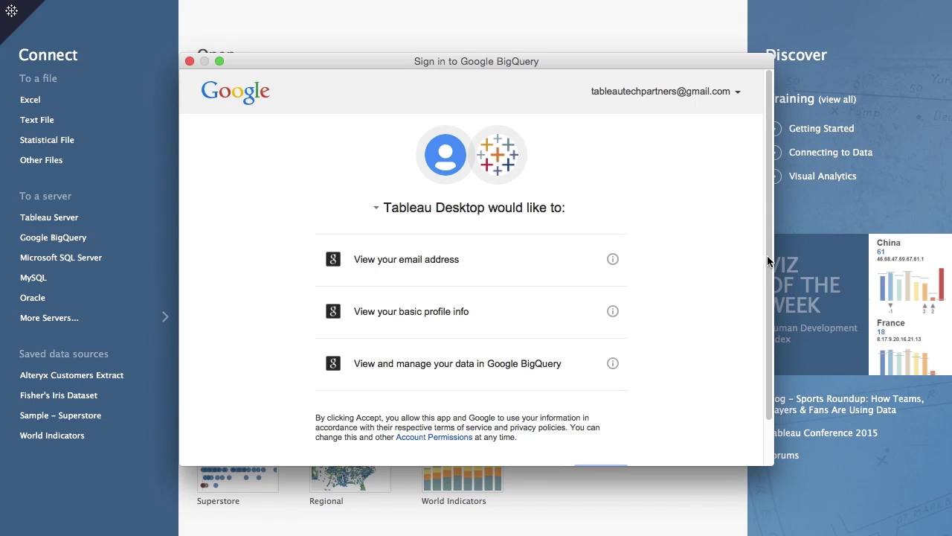
pyautogui.moveTo(767, 256); pyautogui.dragTo(767, 334)
pyautogui.click(598, 430)
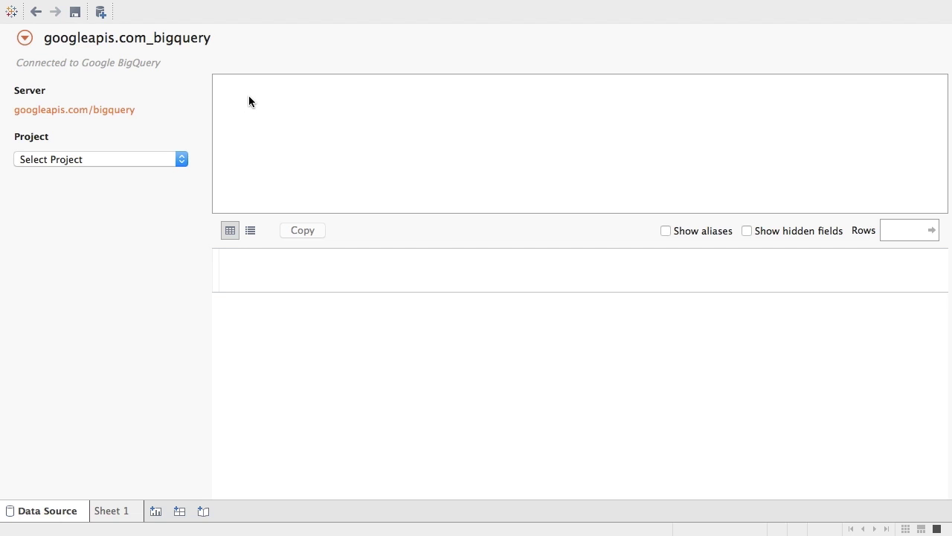
# Add and select the gdelt-bq project, choose the full dataset, and drag the events table onto the canvas.
pyautogui.click(69, 160)
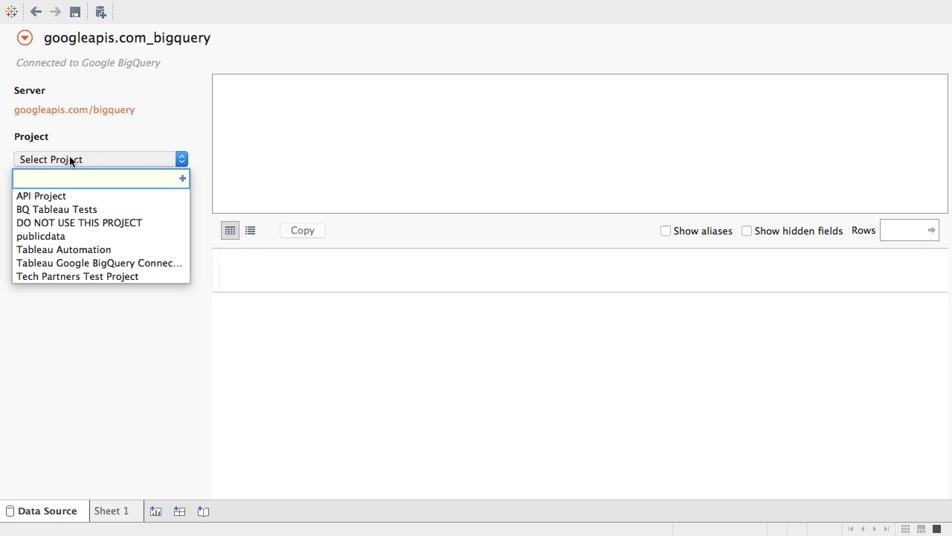
pyautogui.write('gdelt=')
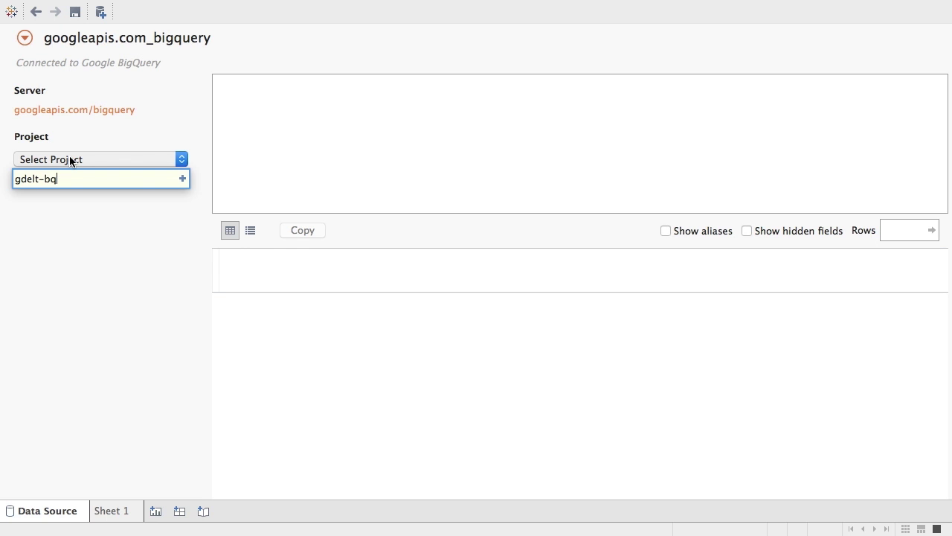
pyautogui.click(182, 178)
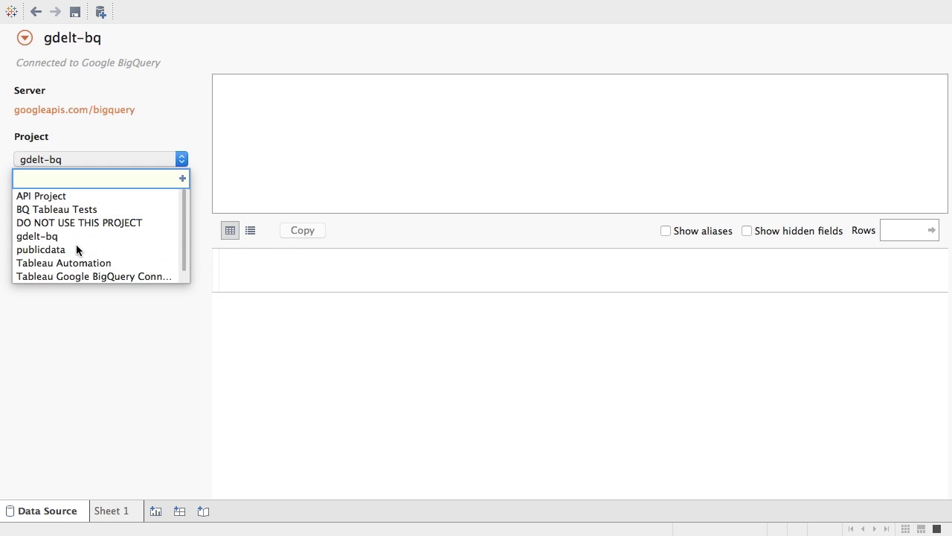
pyautogui.click(55, 235)
pyautogui.click(64, 214)
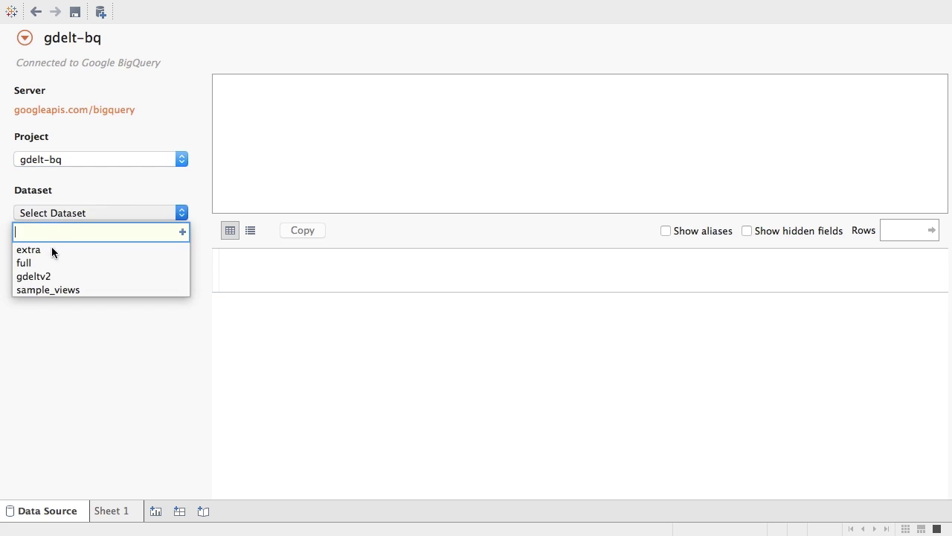
pyautogui.click(49, 265)
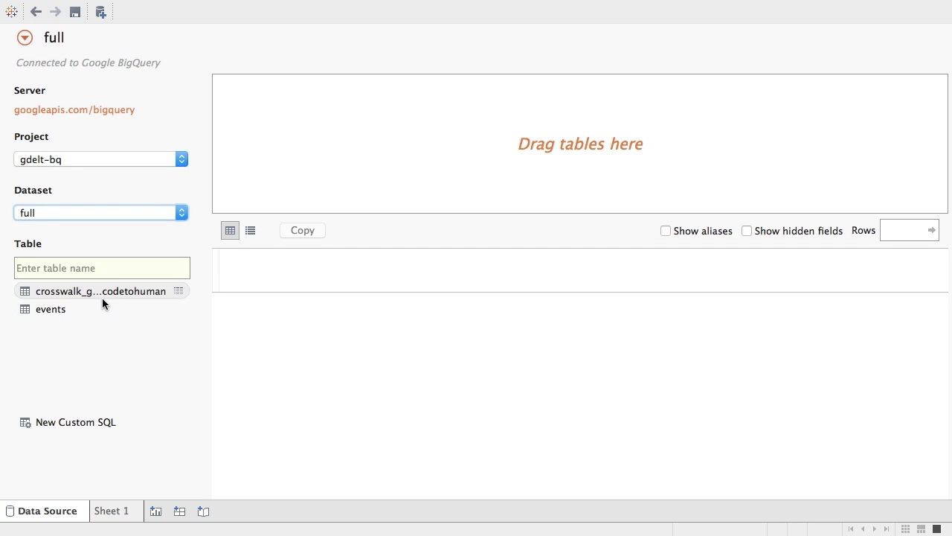
pyautogui.moveTo(47, 308); pyautogui.dragTo(494, 122)
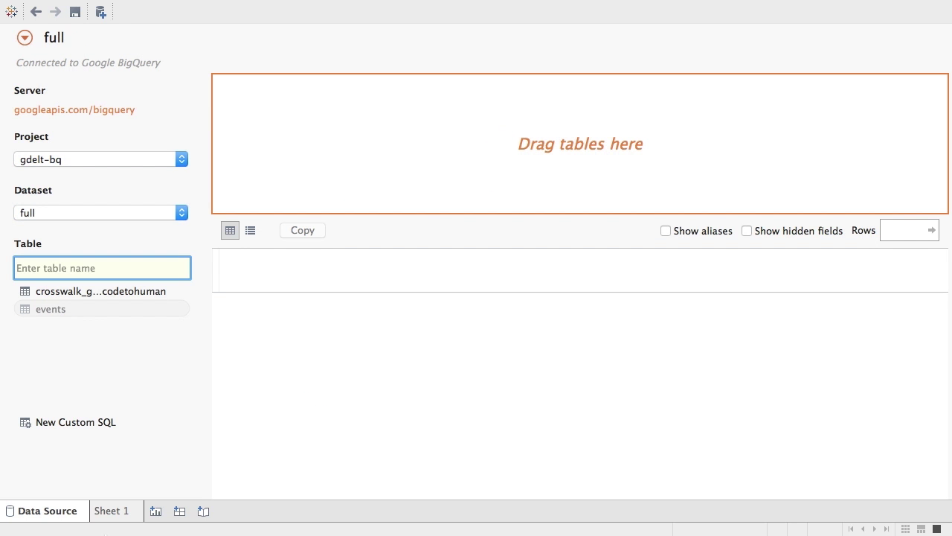
# On Sheet 1, show total Num Articles in place of the record count.
pyautogui.click(124, 514)
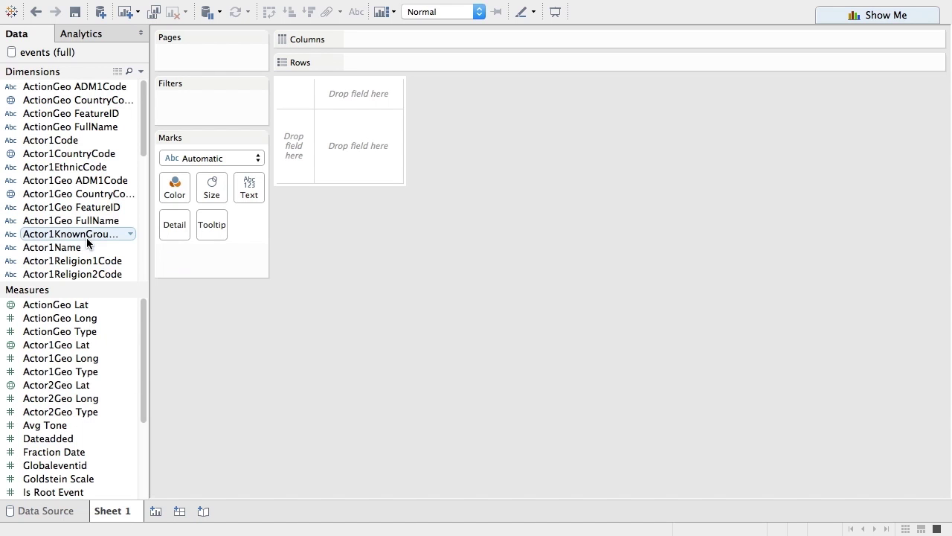
pyautogui.moveTo(142, 375); pyautogui.dragTo(148, 445)
pyautogui.moveTo(67, 479); pyautogui.dragTo(356, 154)
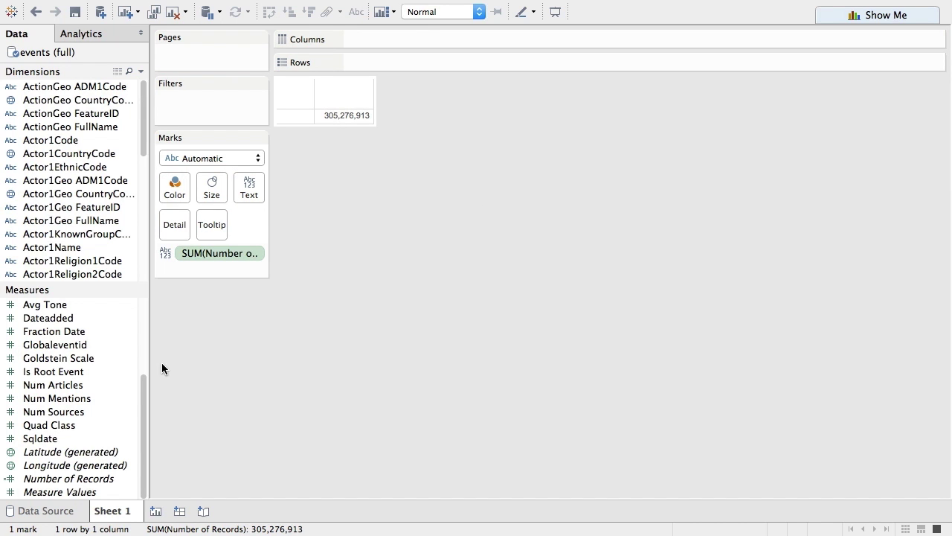
pyautogui.moveTo(72, 384); pyautogui.dragTo(217, 257)
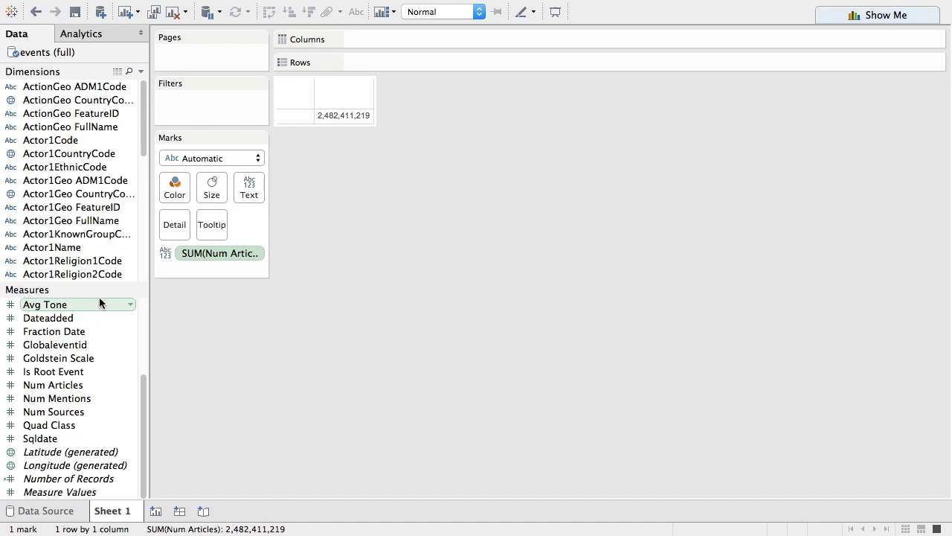
# Widen the Data pane and break the Num Articles total out by Year on Columns.
pyautogui.moveTo(107, 289); pyautogui.dragTo(112, 392)
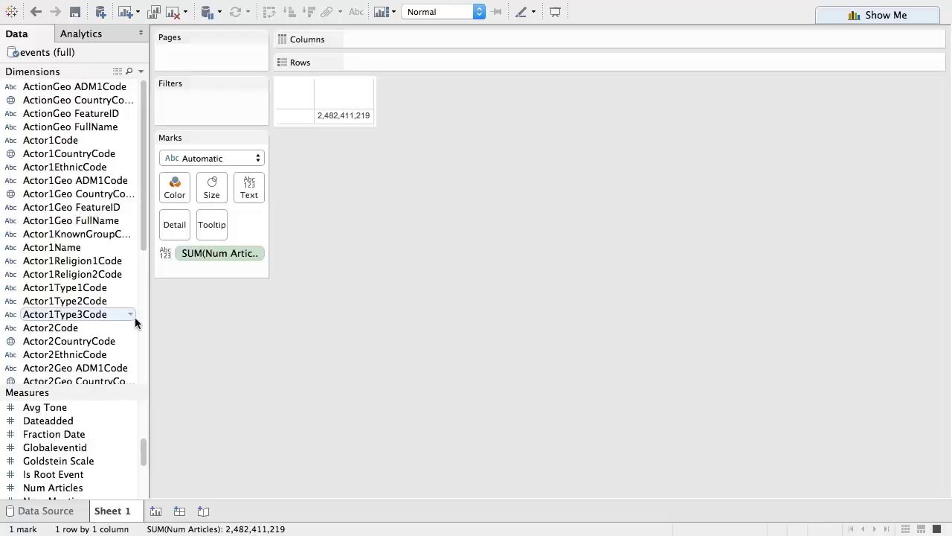
pyautogui.moveTo(145, 312); pyautogui.dragTo(240, 290)
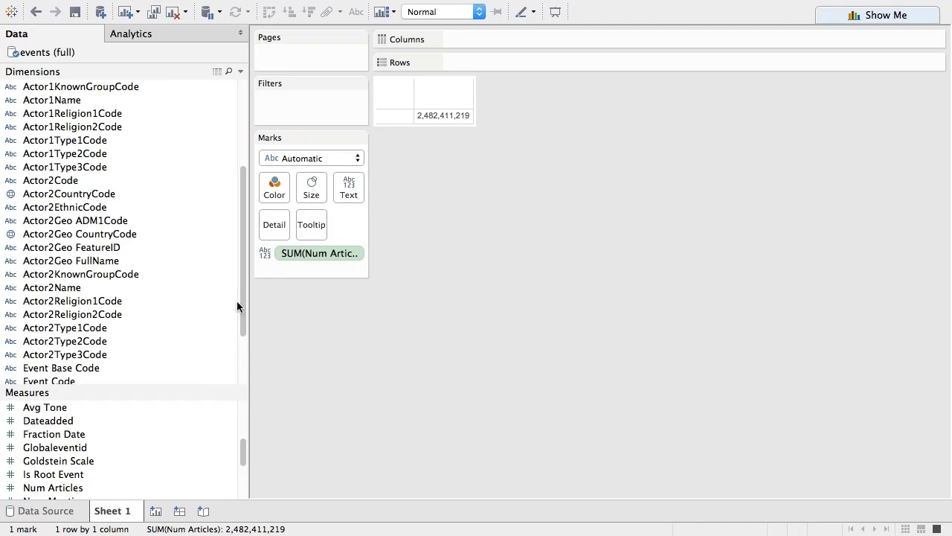
pyautogui.moveTo(243, 308); pyautogui.dragTo(244, 372)
pyautogui.moveTo(50, 354); pyautogui.dragTo(591, 38)
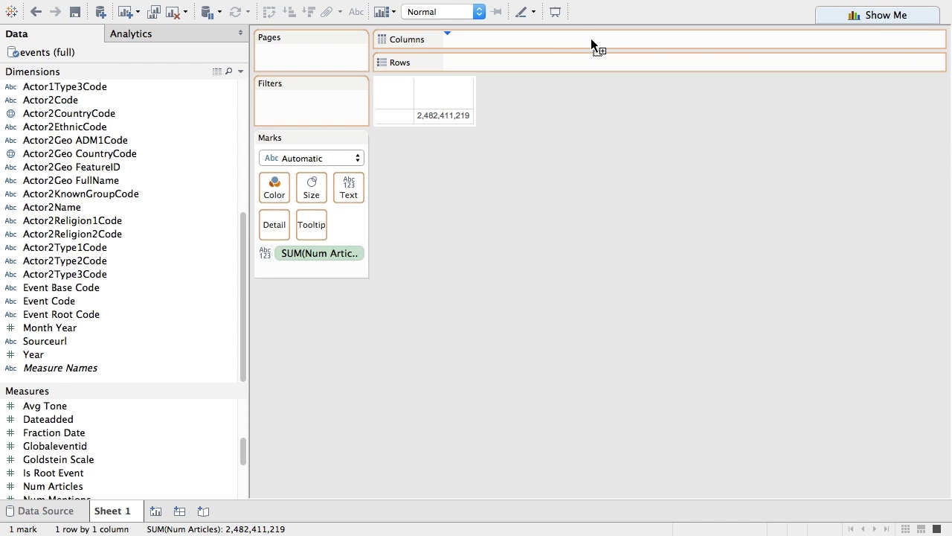
pyautogui.moveTo(855, 20)
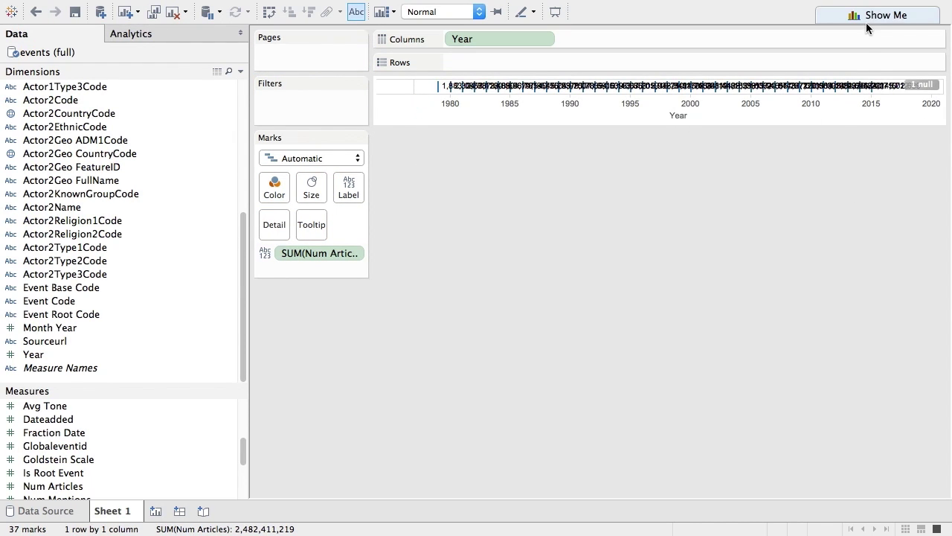
# Turn the view into a line chart using Show Me.
pyautogui.click(864, 15)
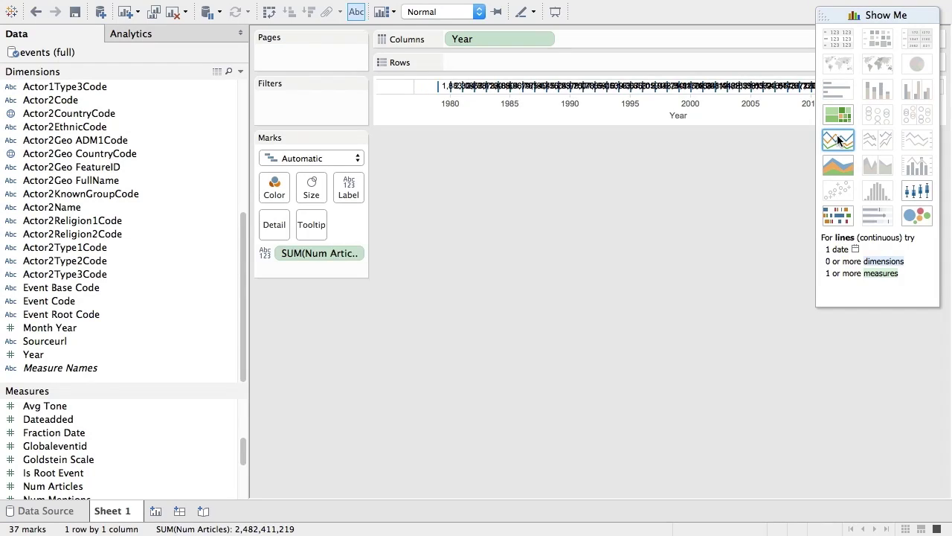
pyautogui.click(838, 139)
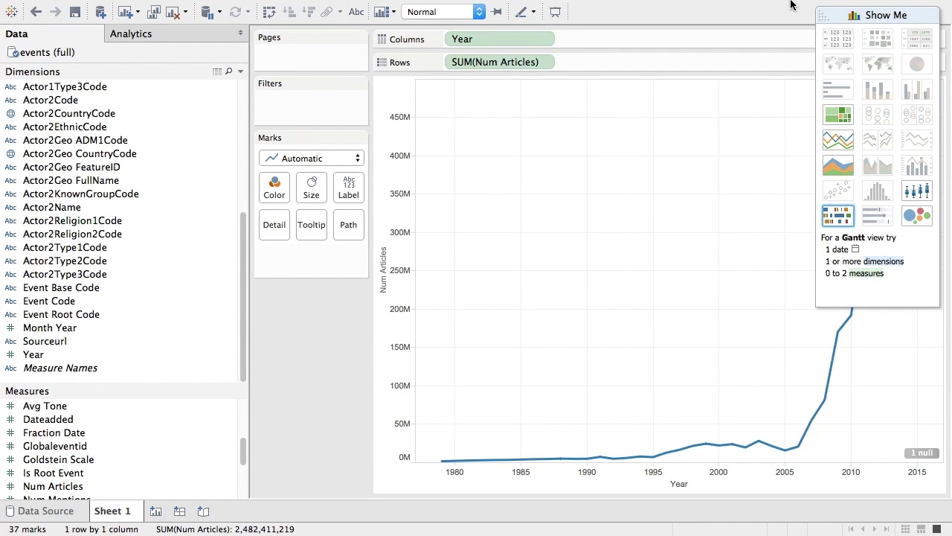
pyautogui.click(821, 16)
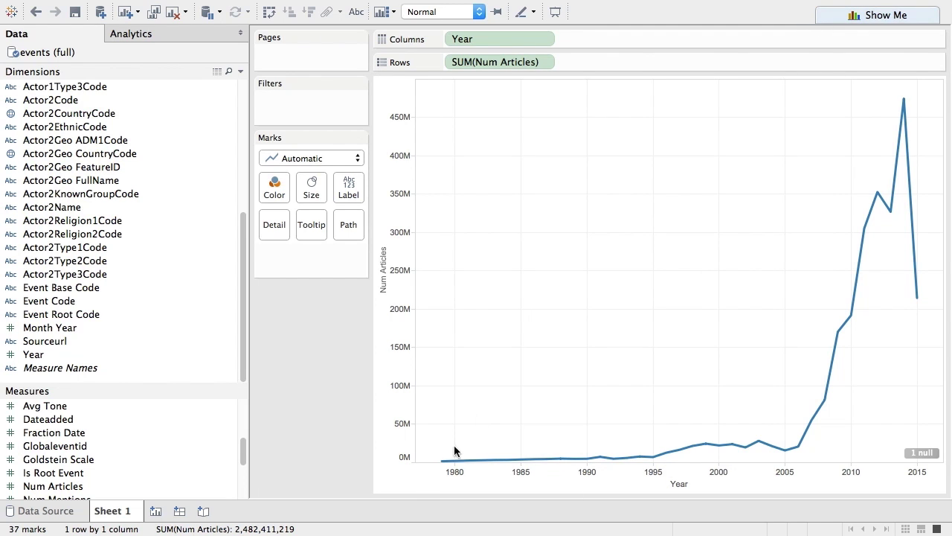
# Replace Year on Columns with Month Year to plot the line monthly.
pyautogui.moveTo(439, 464)
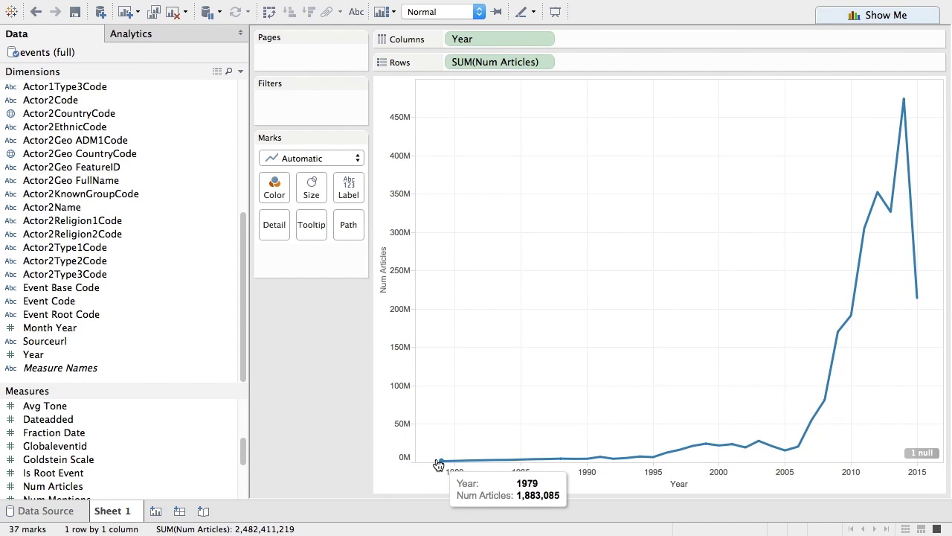
pyautogui.moveTo(907, 196)
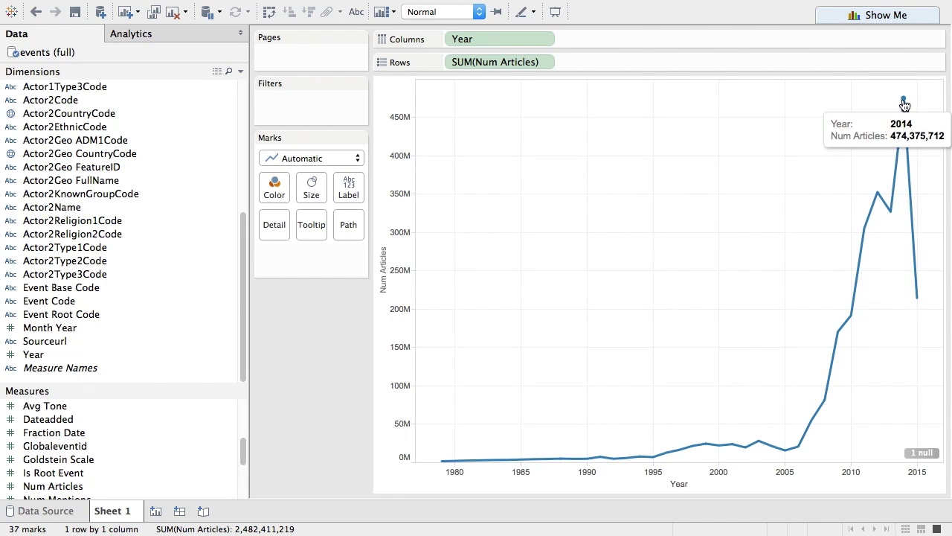
pyautogui.moveTo(920, 302)
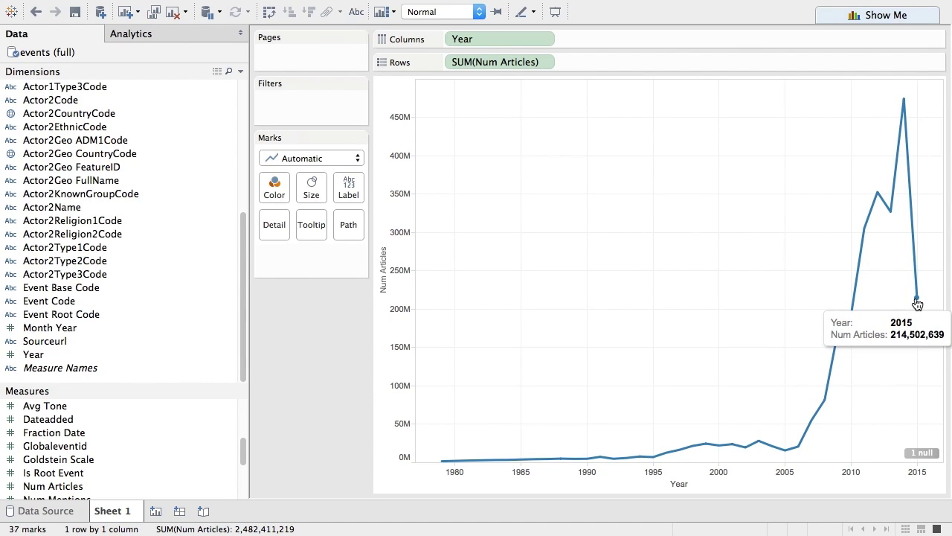
pyautogui.click(59, 328)
pyautogui.moveTo(58, 332); pyautogui.dragTo(487, 41)
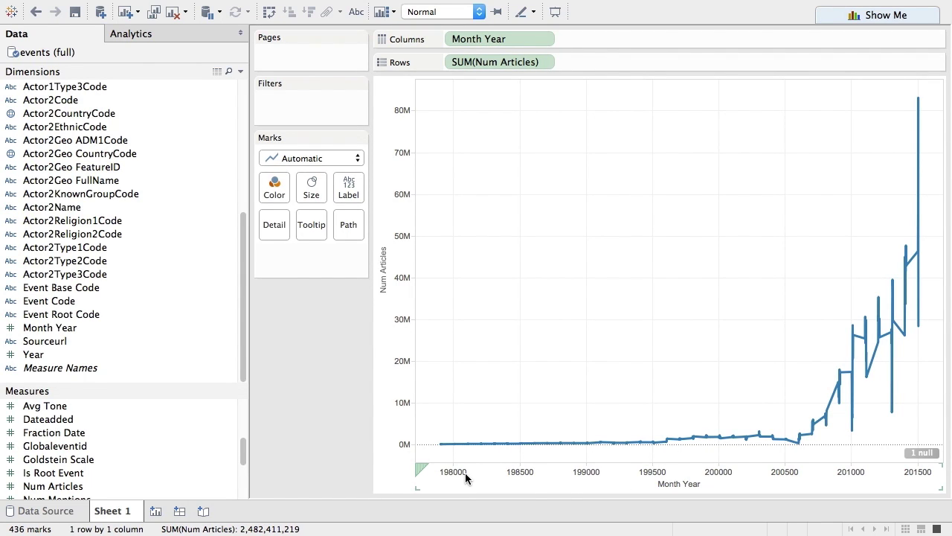
# Create a calculated field named Date: DATE(STR([Year])+"-"+RIGHT(STR([Month Year]),2)+"-01"), then apply and save.
pyautogui.rightClick(41, 332)
pyautogui.moveTo(85, 151)
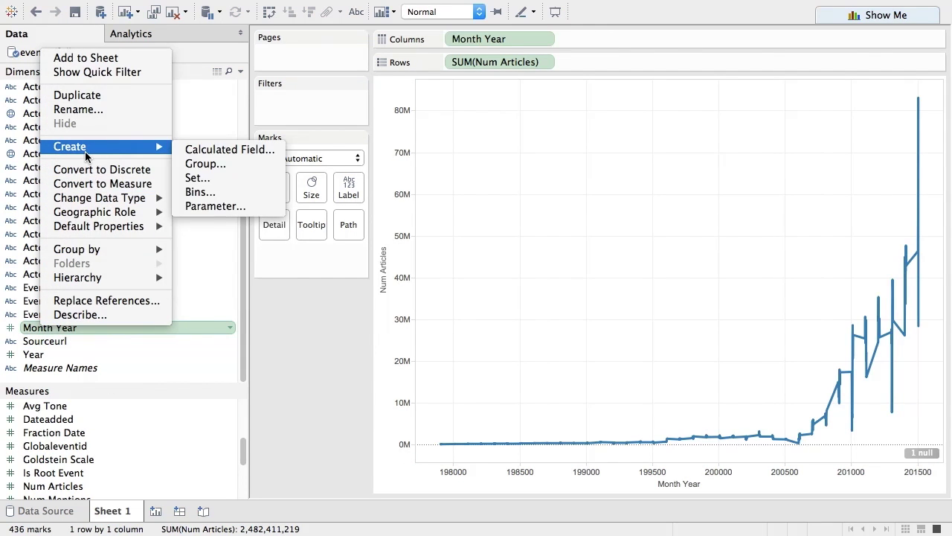
pyautogui.click(215, 149)
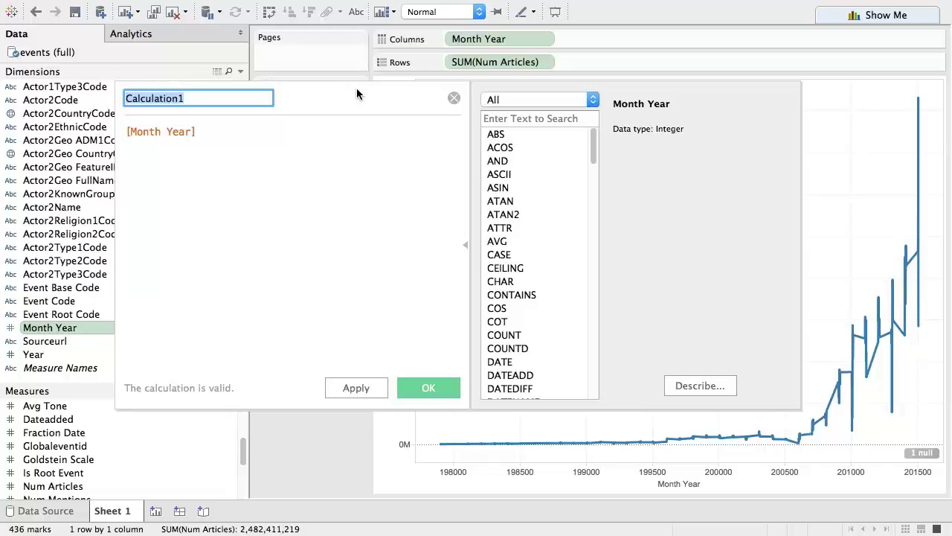
pyautogui.write('Date')
pyautogui.click(127, 133)
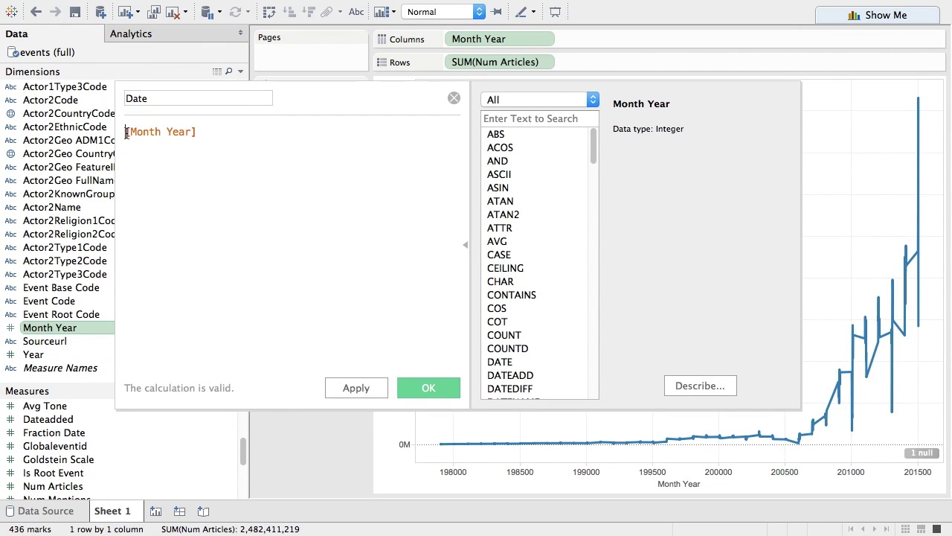
pyautogui.write('Date(')
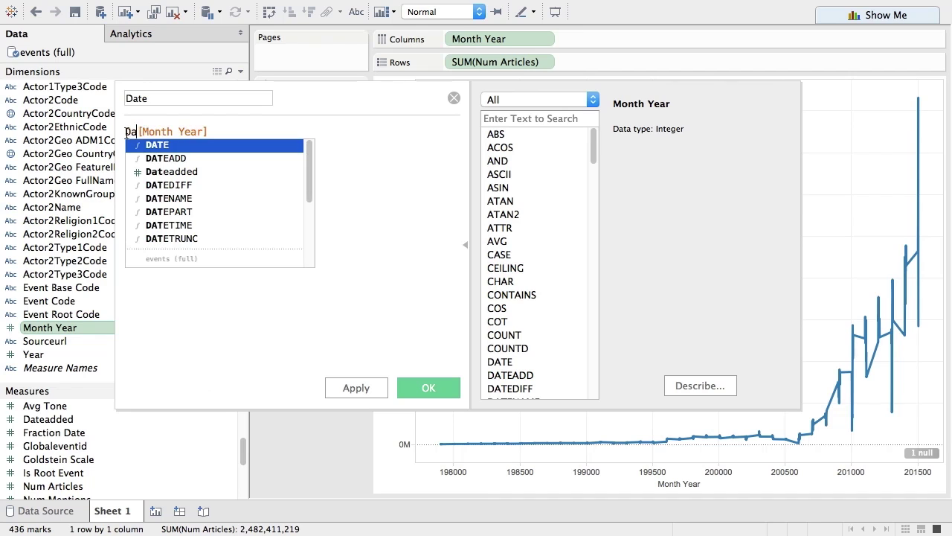
pyautogui.write('str(')
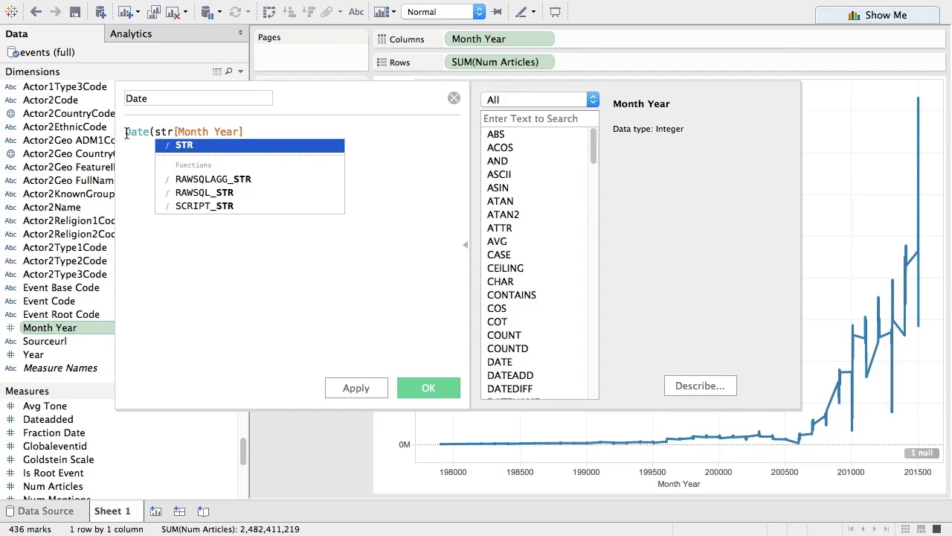
pyautogui.write('year')
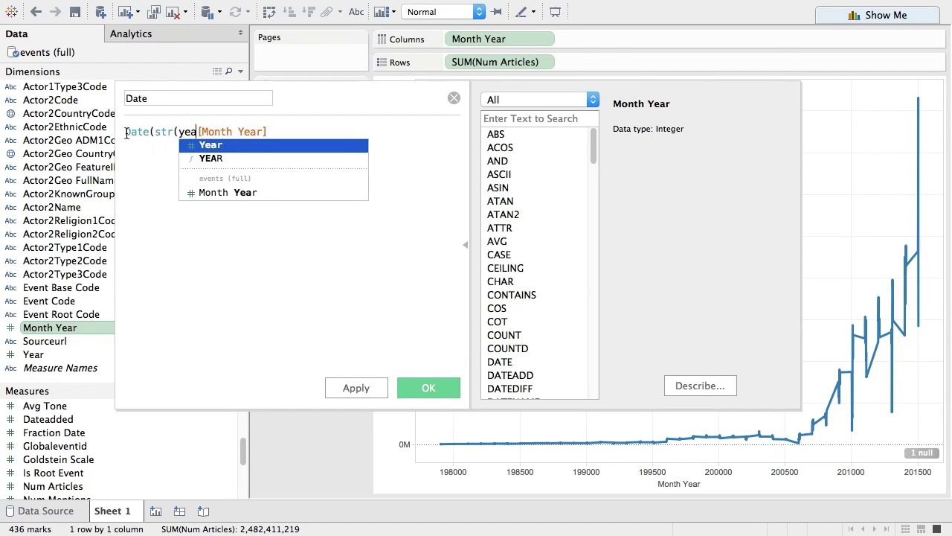
pyautogui.press('Return')
pyautogui.write(')')
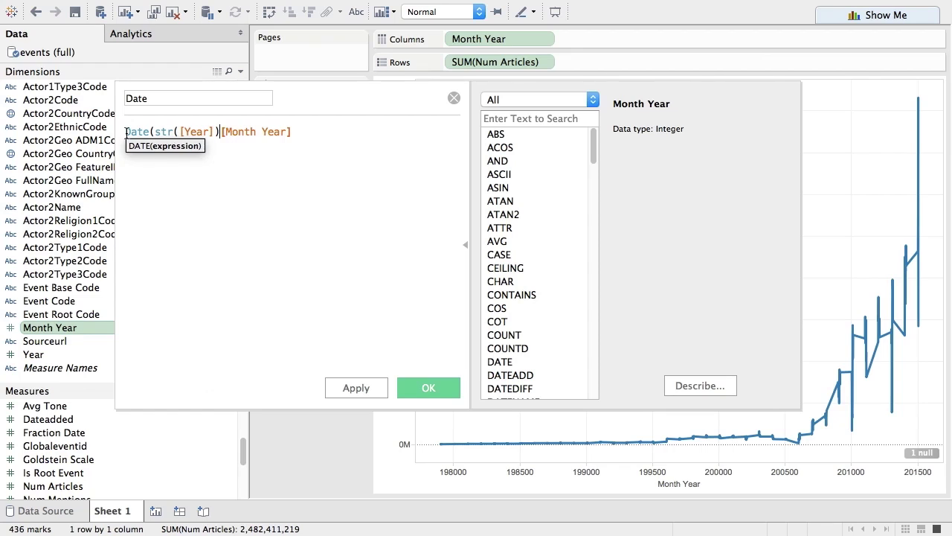
pyautogui.write("+'")
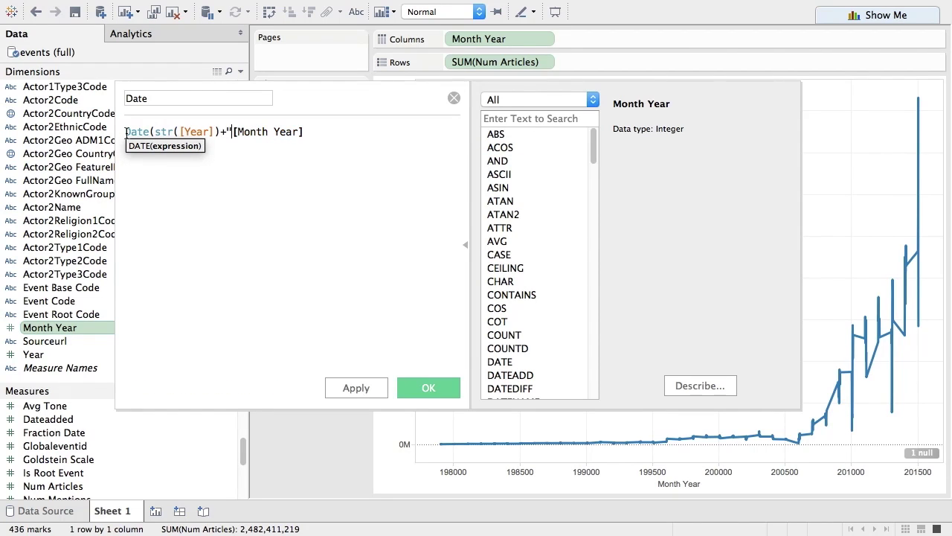
pyautogui.write('-"+RIGHT(str(')
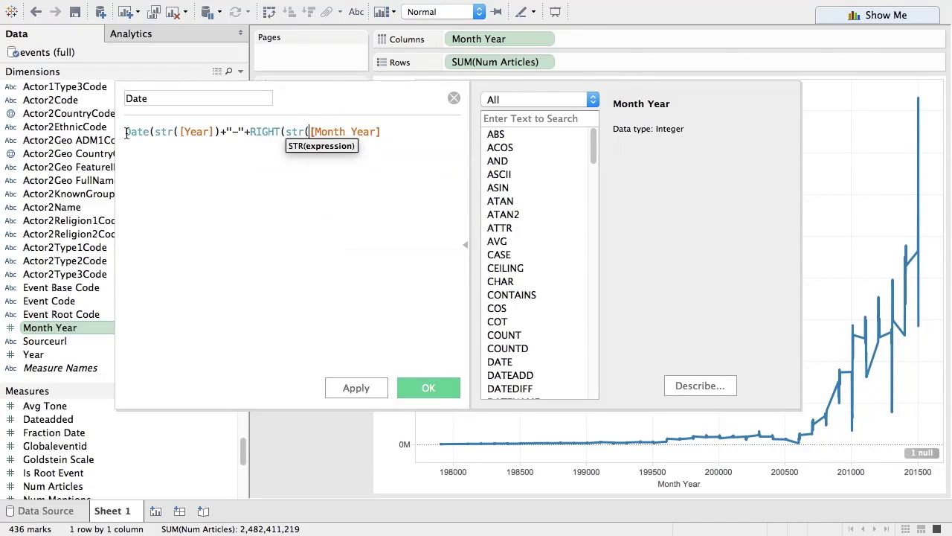
pyautogui.click(385, 132)
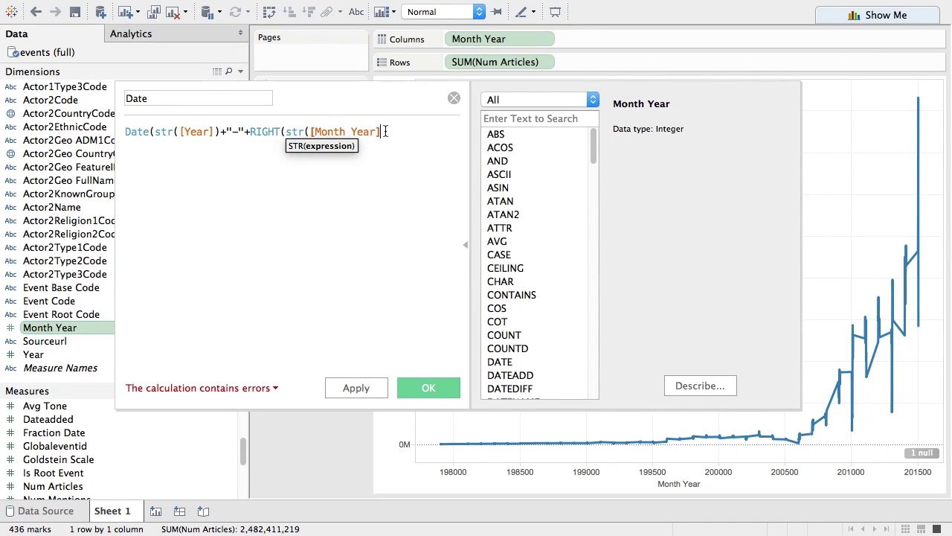
pyautogui.write('),')
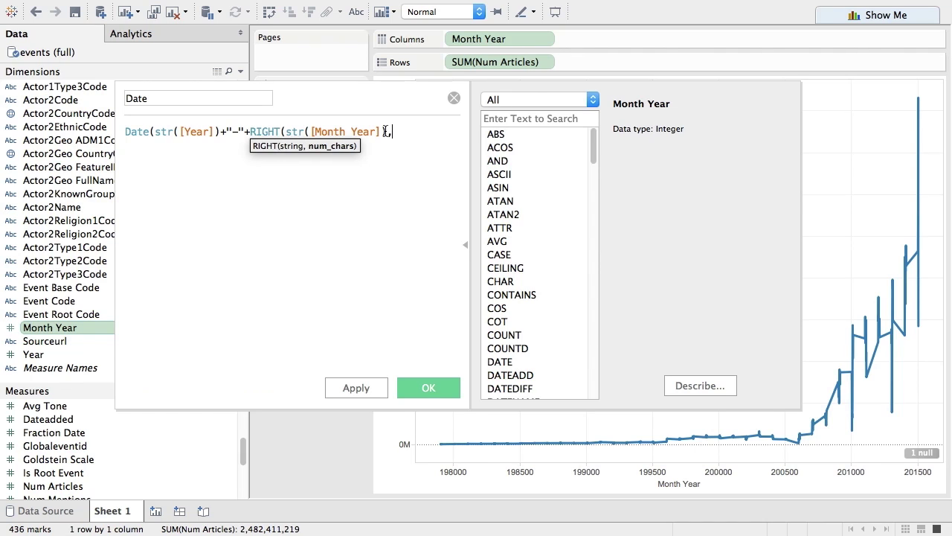
pyautogui.write('2)+"-')
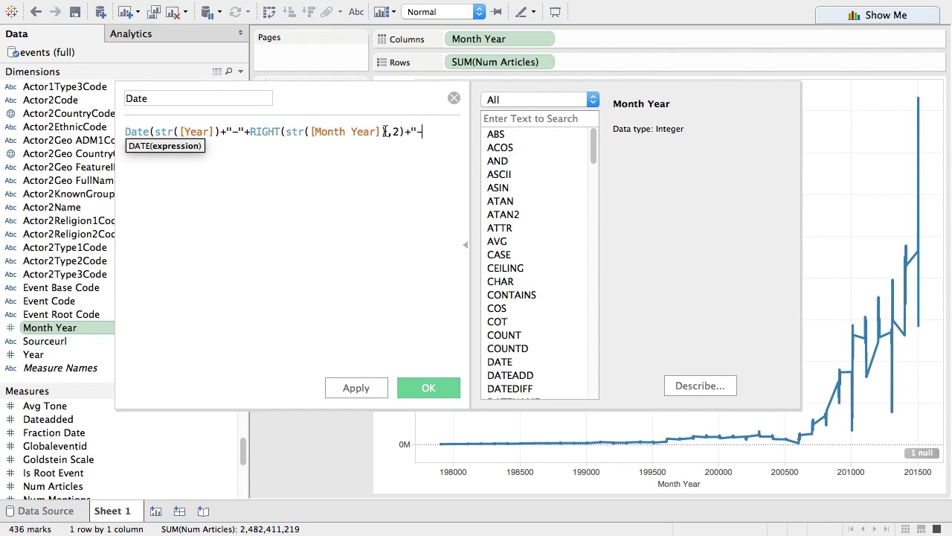
pyautogui.write('01")')
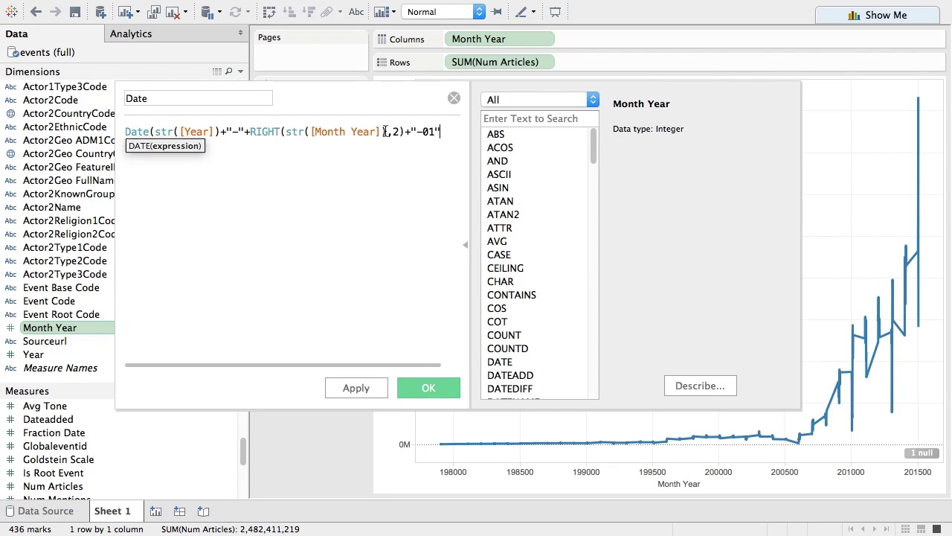
pyautogui.click(355, 389)
pyautogui.click(393, 390)
# Put Date on Columns, remove Month Year, and set the Date pill to continuous Month.
pyautogui.moveTo(75, 289); pyautogui.dragTo(493, 44)
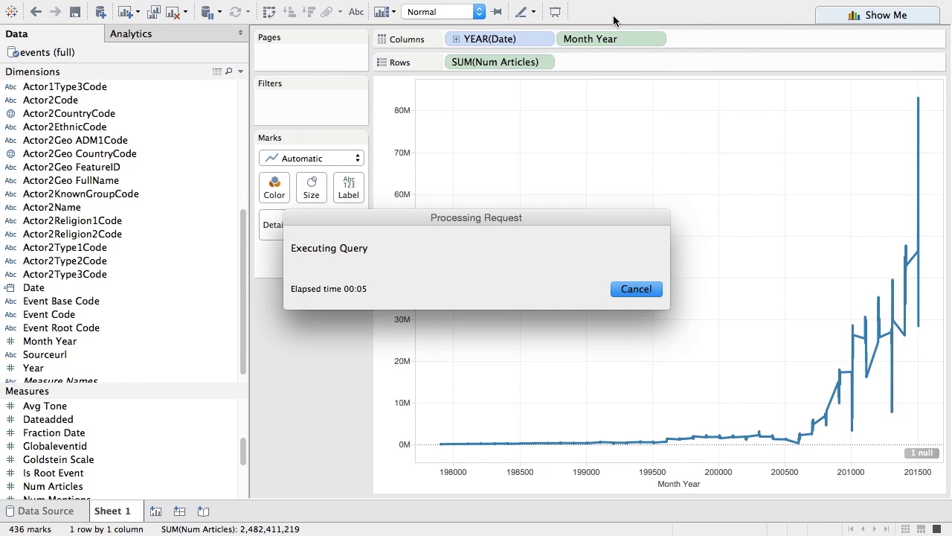
pyautogui.moveTo(609, 36); pyautogui.dragTo(74, 156)
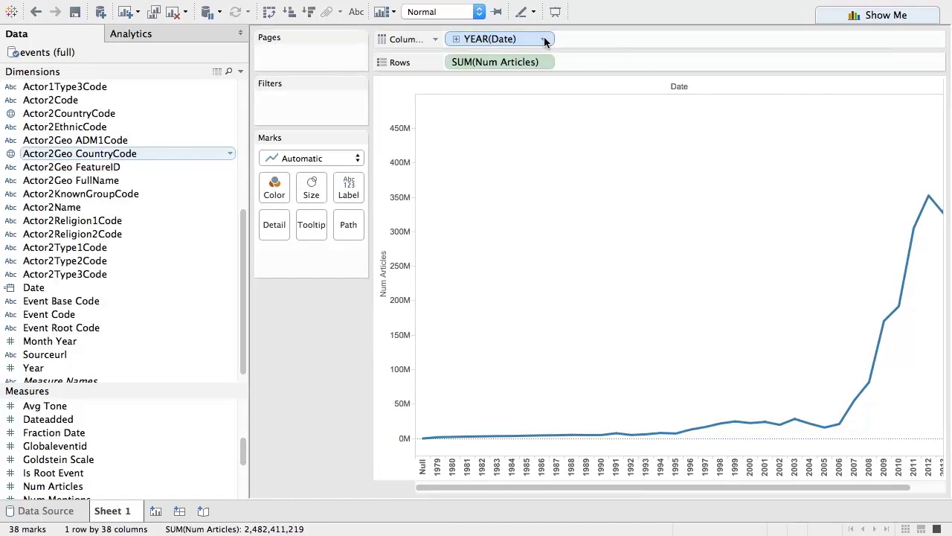
pyautogui.click(545, 39)
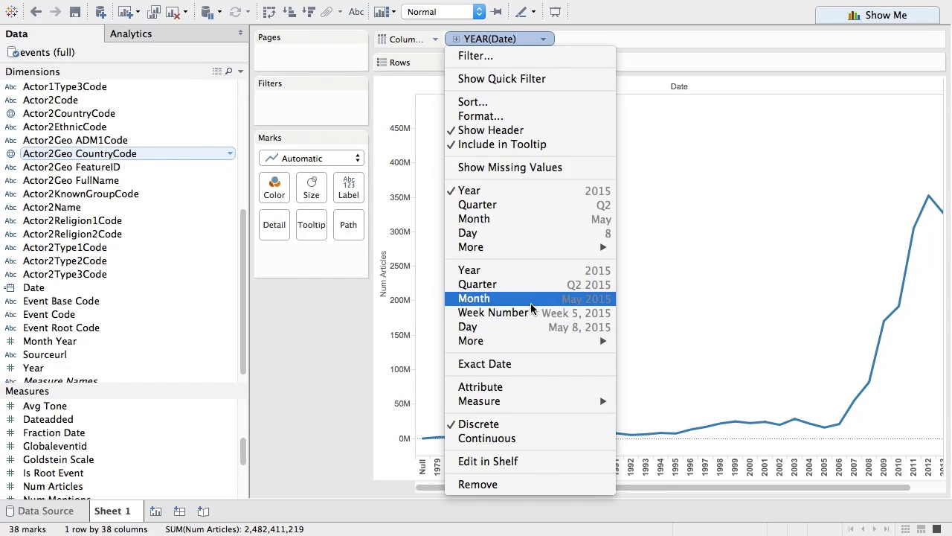
pyautogui.click(532, 299)
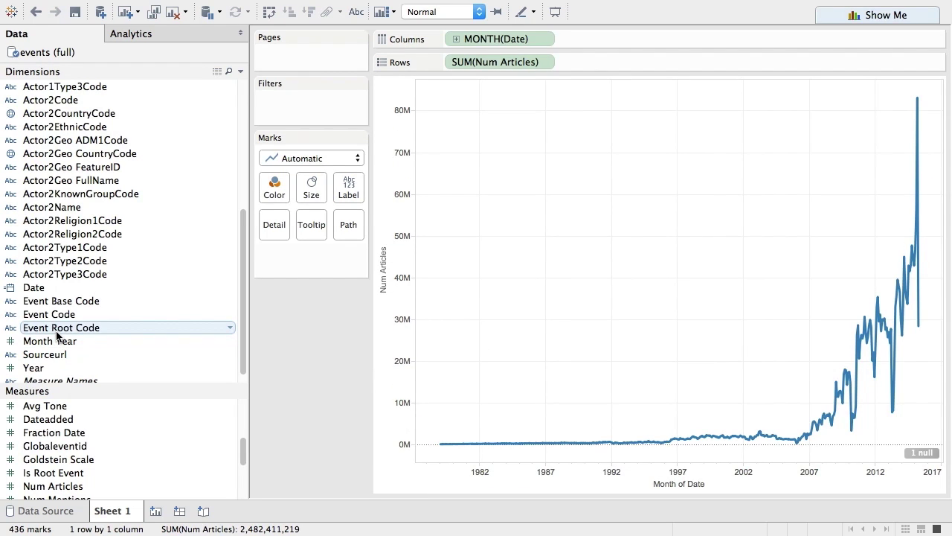
# Colour the line by Event Root Code and scroll through the code legend.
pyautogui.moveTo(57, 336); pyautogui.dragTo(277, 188)
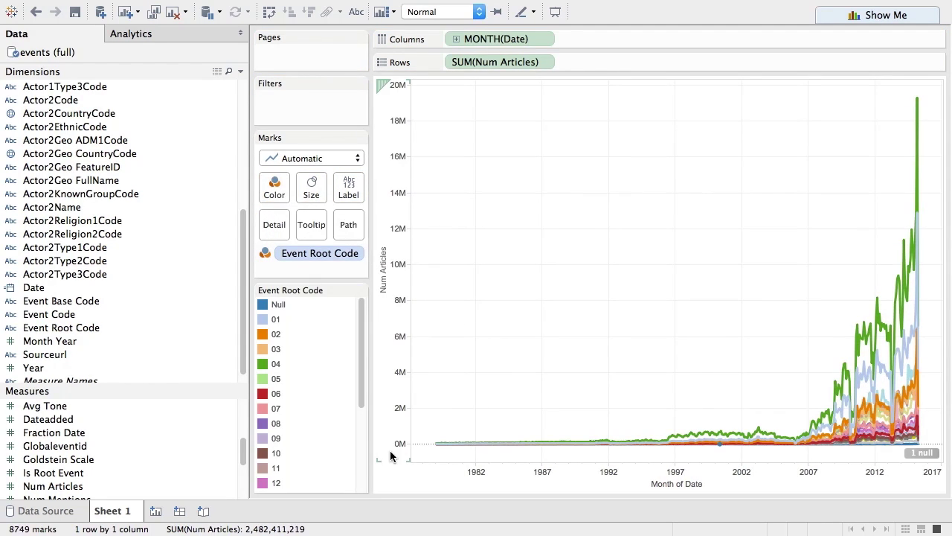
pyautogui.moveTo(362, 361); pyautogui.dragTo(345, 322)
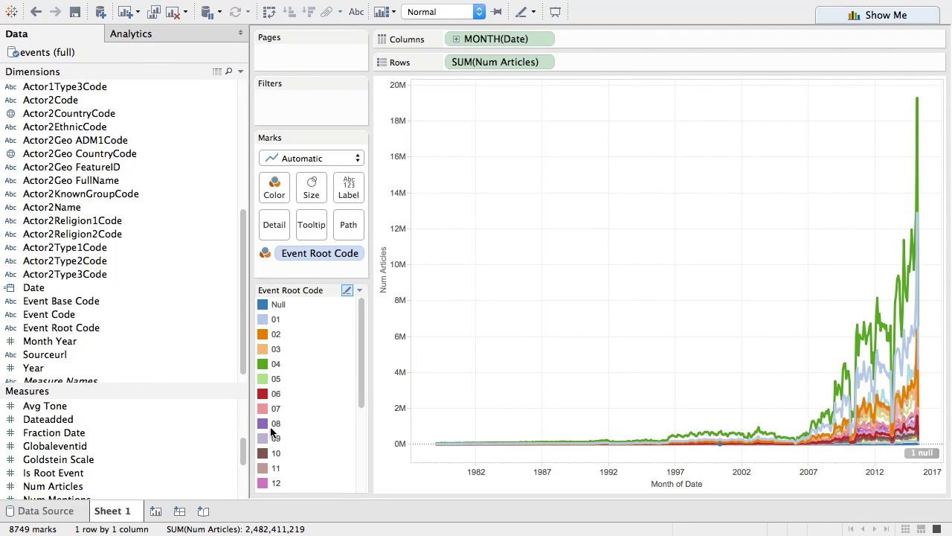
# Change the mark type to Area for stacked areas per code, then start a new data source.
pyautogui.click(286, 160)
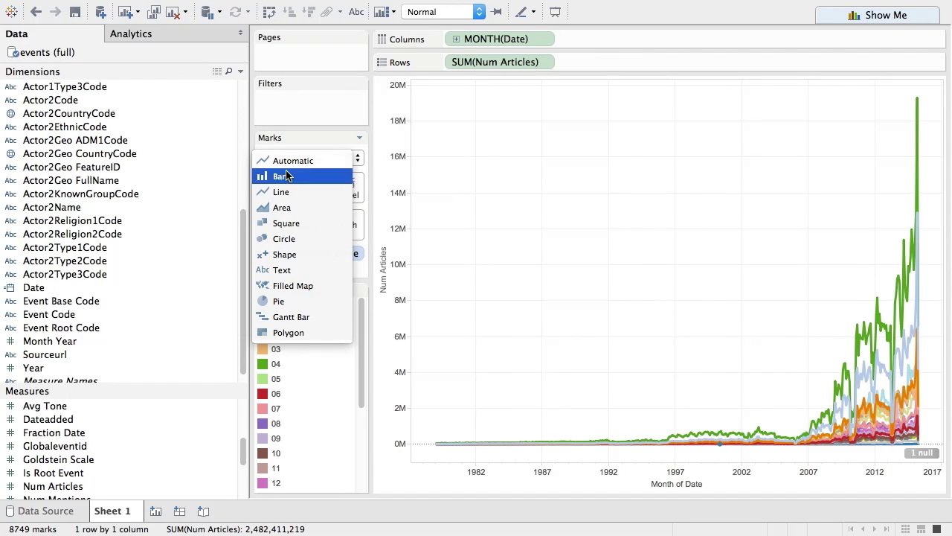
pyautogui.click(284, 205)
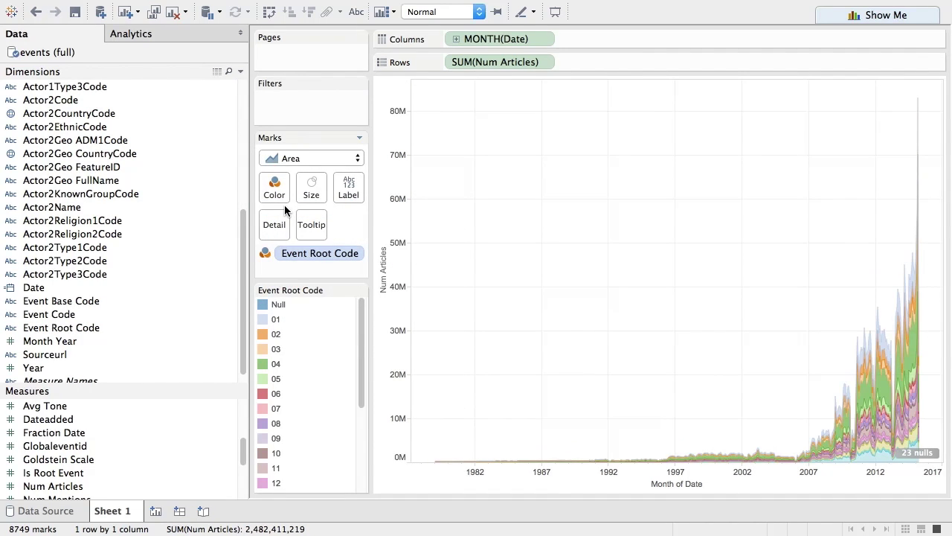
pyautogui.click(100, 12)
# Add the Event Root Codes sheet from GDELT Codes.xlsx as a data source and return to Sheet 1.
pyautogui.click(119, 92)
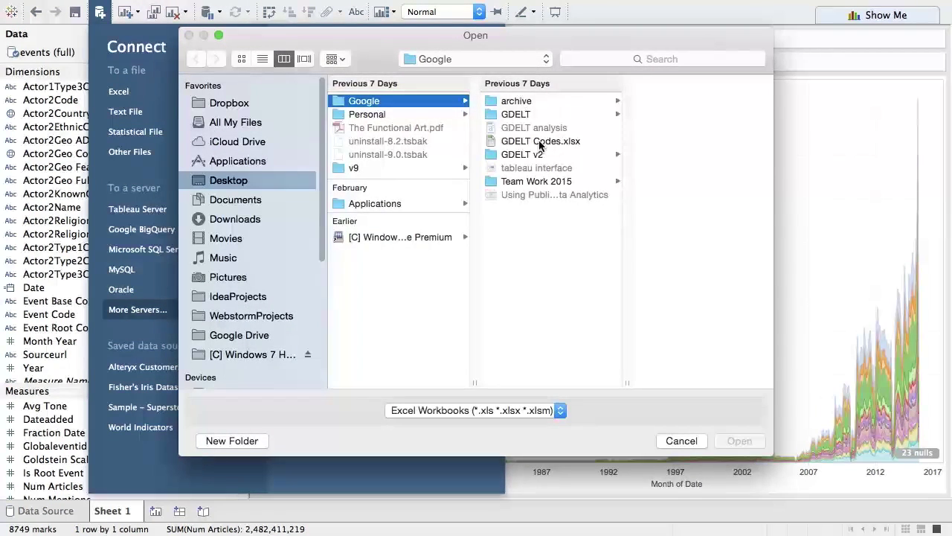
pyautogui.click(540, 143)
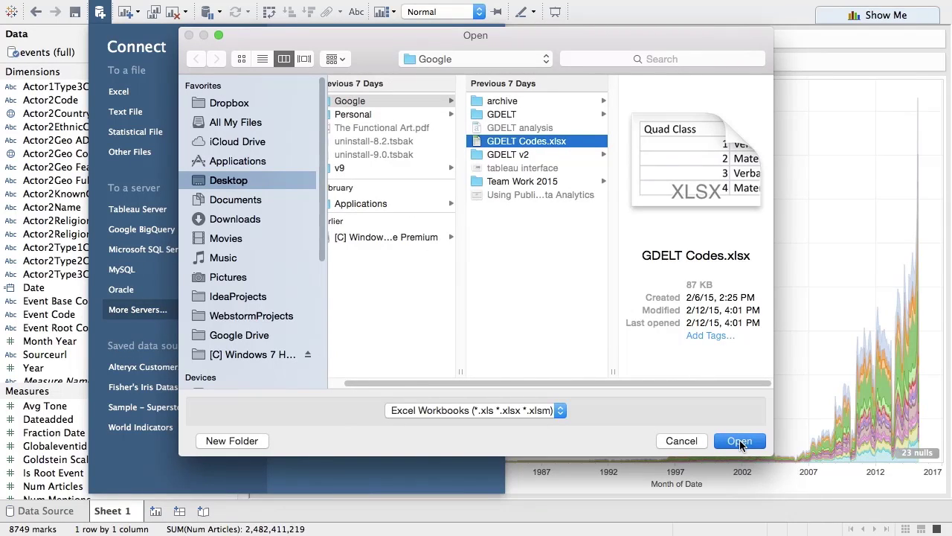
pyautogui.click(739, 441)
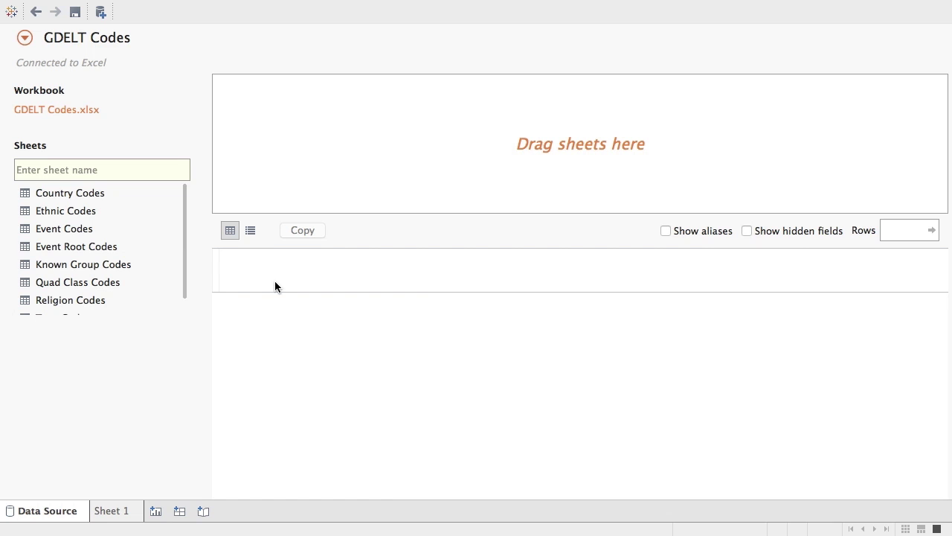
pyautogui.moveTo(117, 249); pyautogui.dragTo(298, 152)
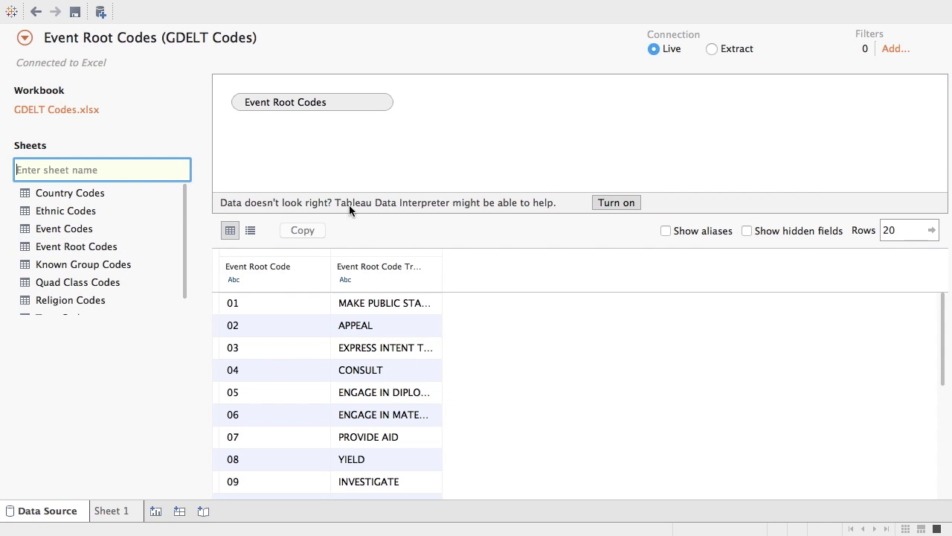
pyautogui.click(121, 512)
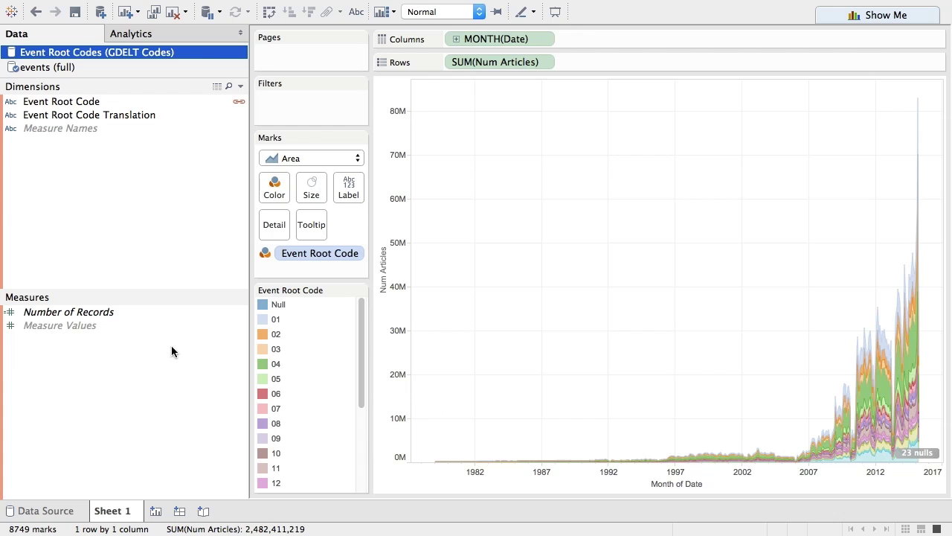
# Blend the codes by Event Root Code, colour areas by Event Root Code Translation, and highlight APPEAL, COERCE, CONSULT, DISAPPROVE, DEMAND.
pyautogui.moveTo(82, 101); pyautogui.dragTo(270, 231)
pyautogui.moveTo(89, 115); pyautogui.dragTo(274, 194)
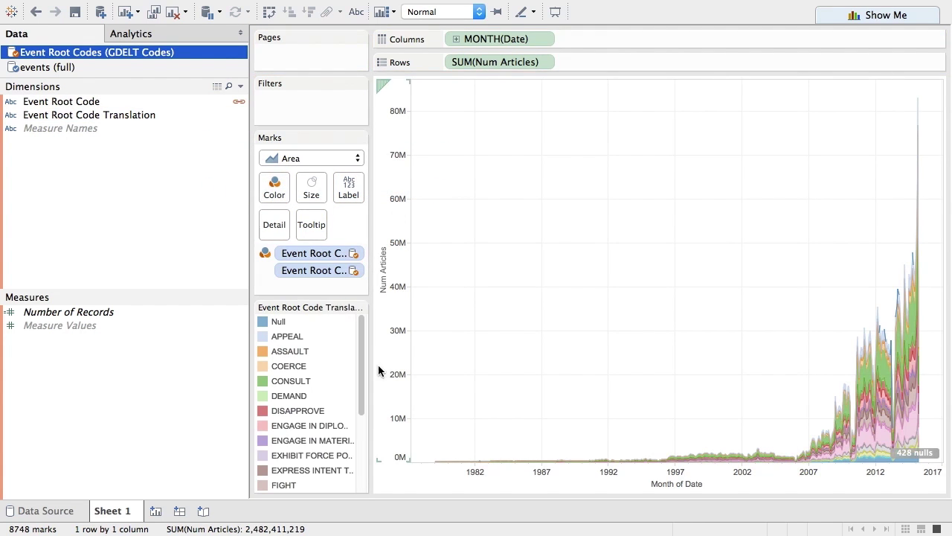
pyautogui.click(292, 335)
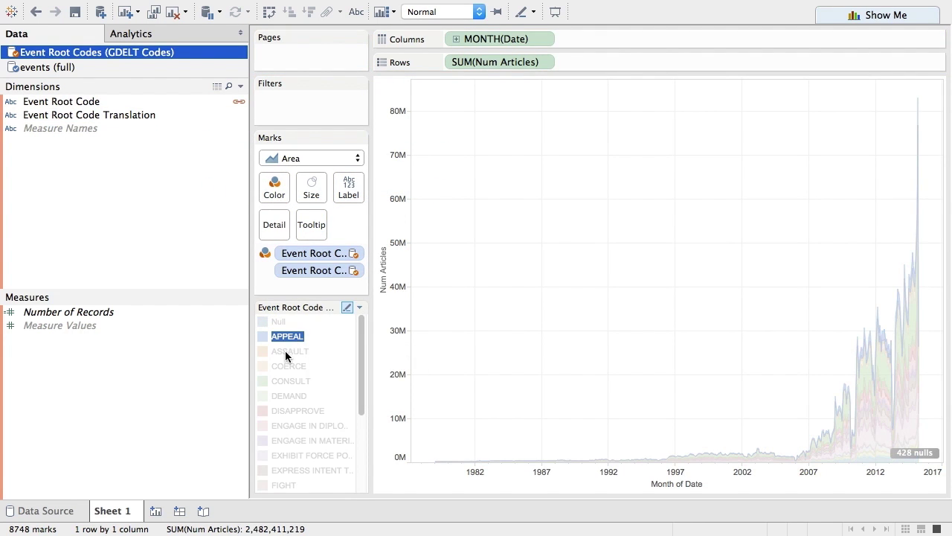
pyautogui.click(288, 366)
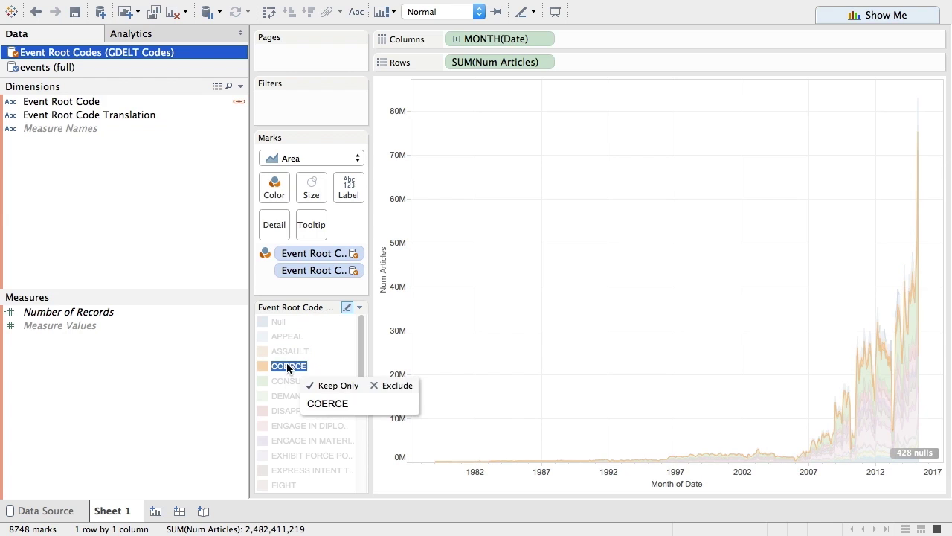
pyautogui.click(288, 381)
pyautogui.click(285, 410)
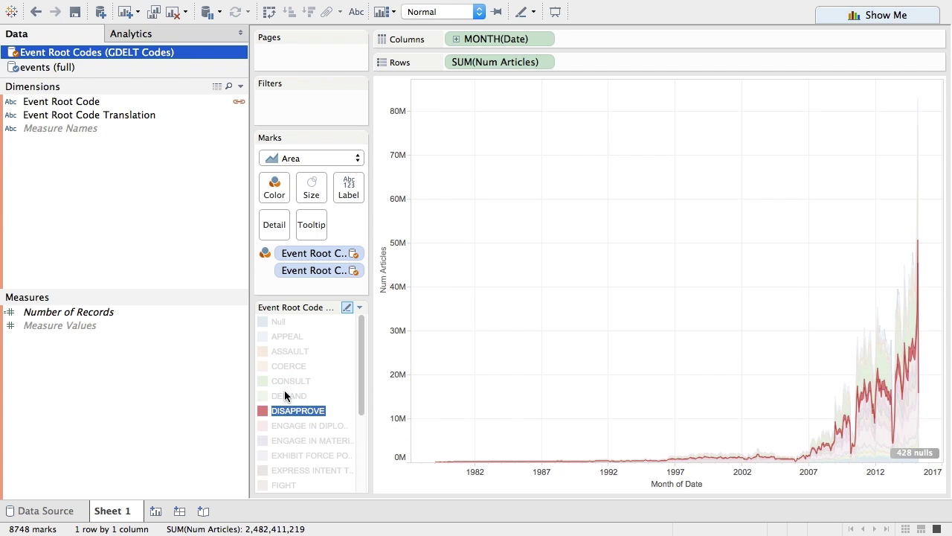
pyautogui.click(285, 395)
pyautogui.click(285, 381)
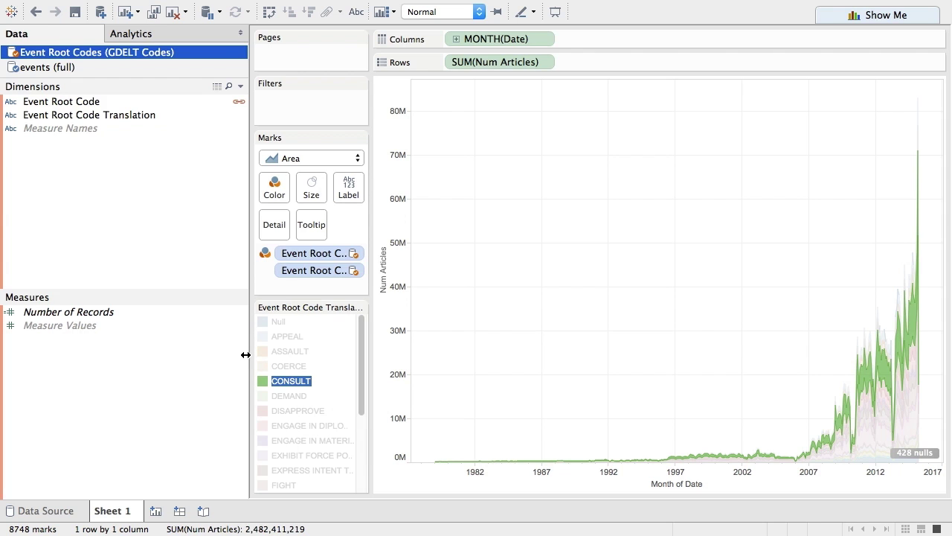
pyautogui.moveTo(244, 354); pyautogui.dragTo(168, 347)
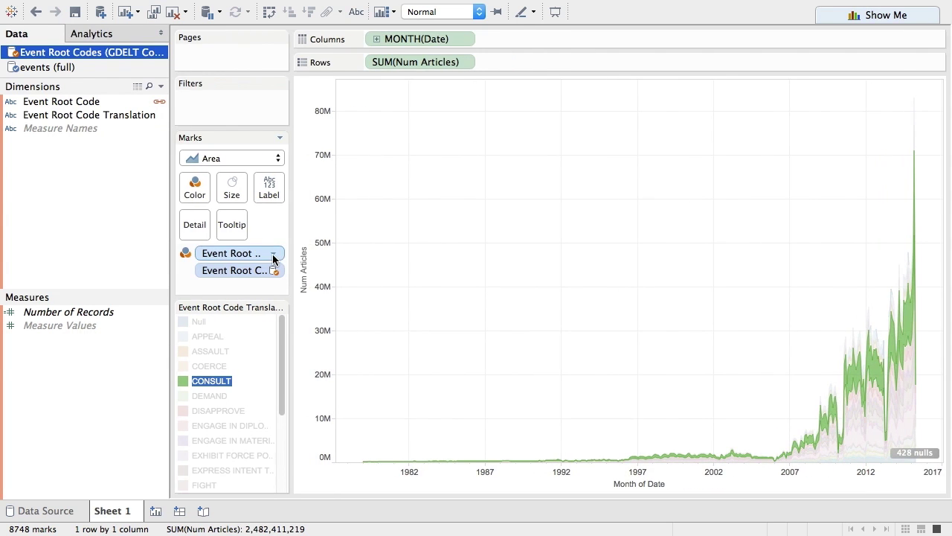
# Add a Single Value (List) Event Root Code filter, step through ASSAULT, COERCE, CONSULT, DEMAND, DISAPPROVE, then select (All).
pyautogui.click(273, 255)
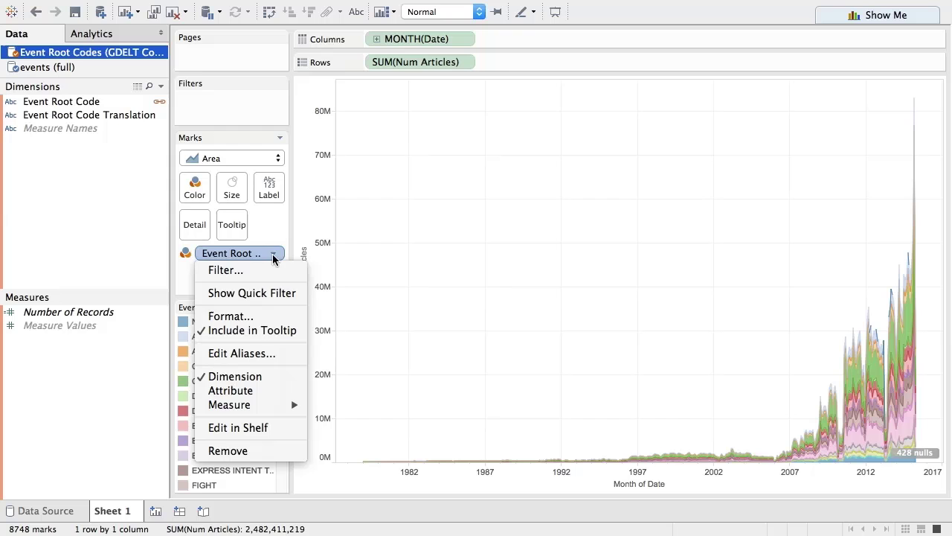
pyautogui.click(273, 292)
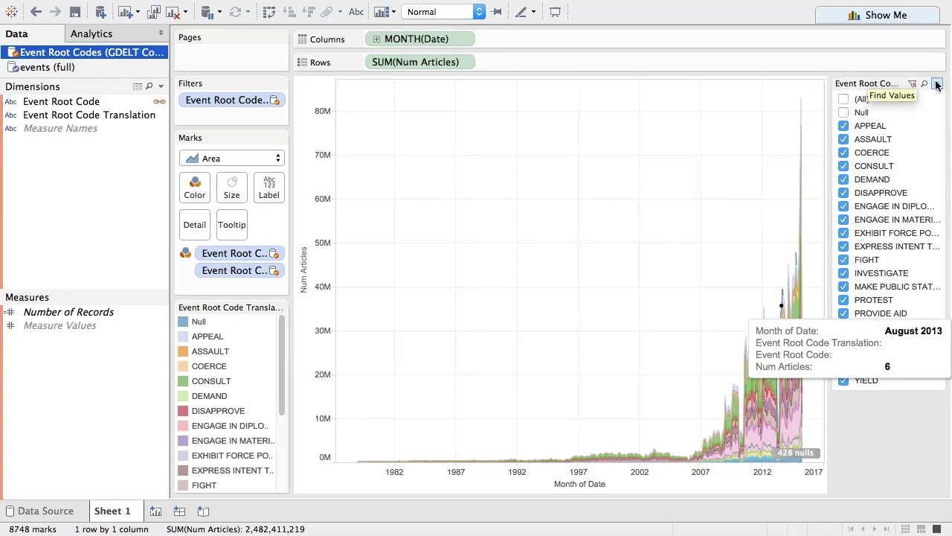
pyautogui.click(937, 84)
pyautogui.click(906, 215)
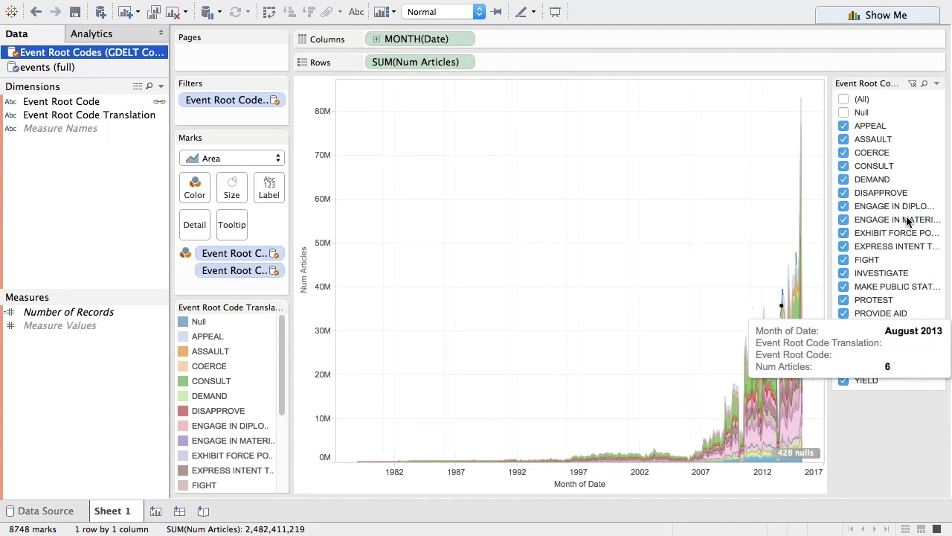
pyautogui.click(843, 139)
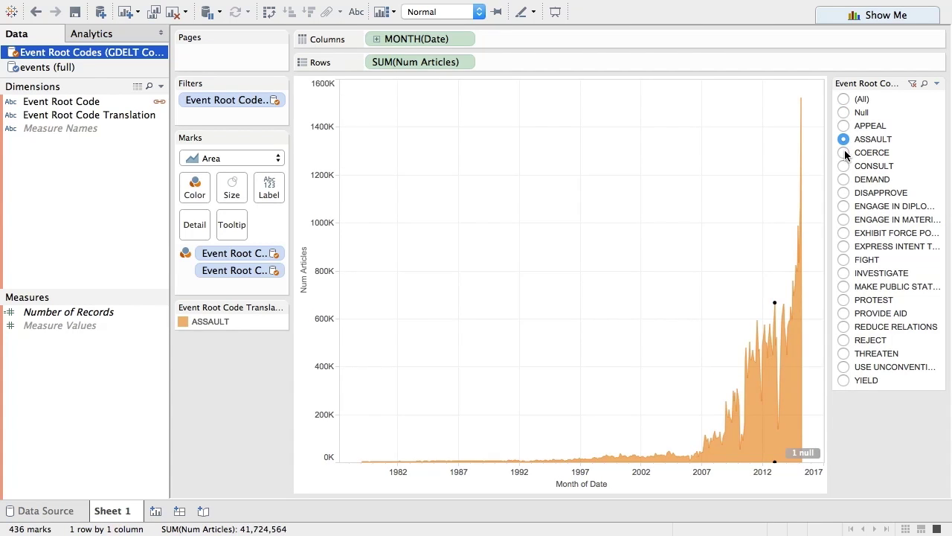
pyautogui.click(844, 152)
pyautogui.click(844, 166)
pyautogui.click(843, 179)
pyautogui.click(843, 193)
pyautogui.click(844, 206)
pyautogui.click(843, 99)
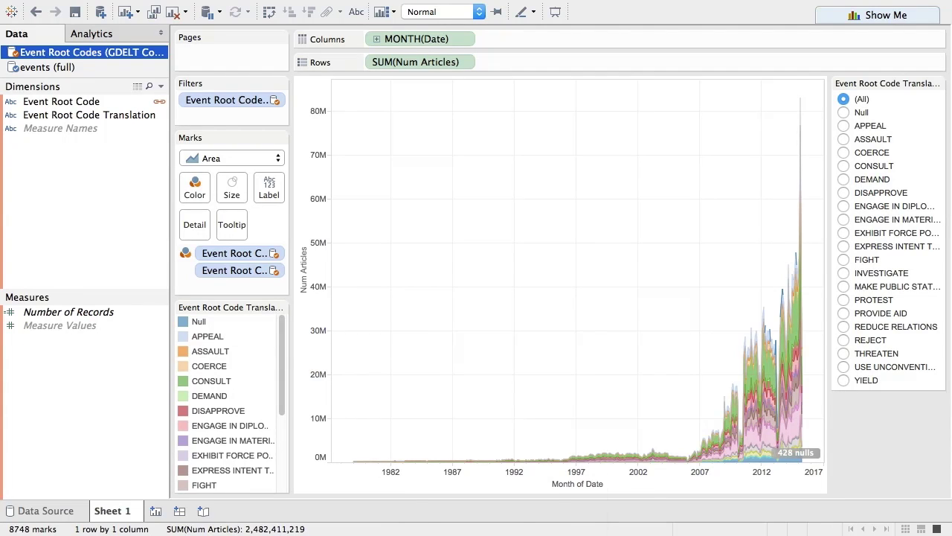
# Rename the Sheet 1 area chart 'Event Trends', swap its rows and columns, and add blank Sheet 2.
pyautogui.rightClick(110, 513)
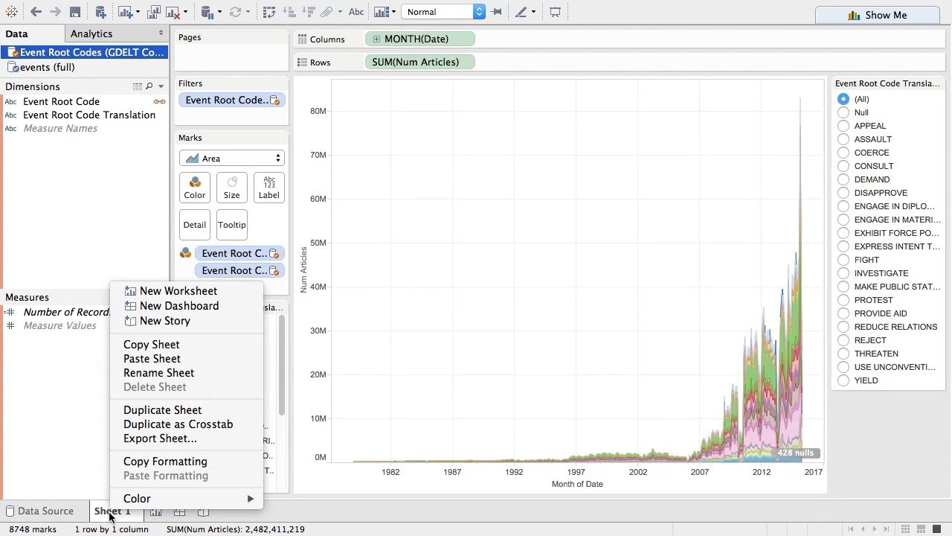
pyautogui.click(147, 375)
pyautogui.write('Event Tr')
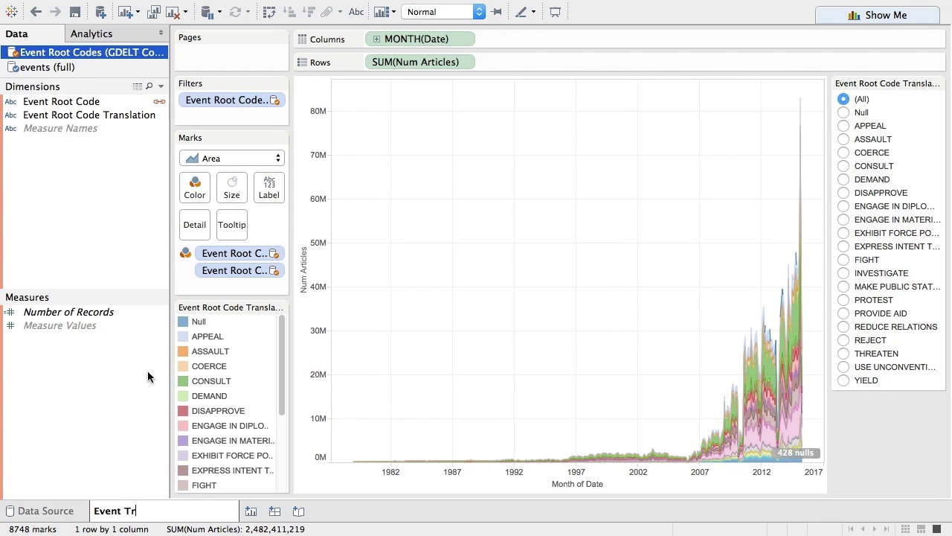
pyautogui.write('ends')
pyautogui.click(269, 12)
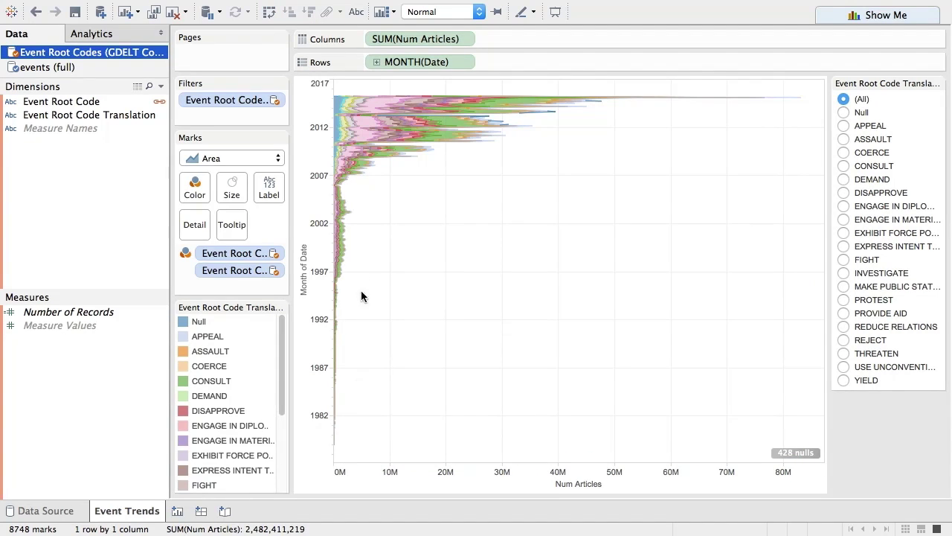
pyautogui.click(177, 511)
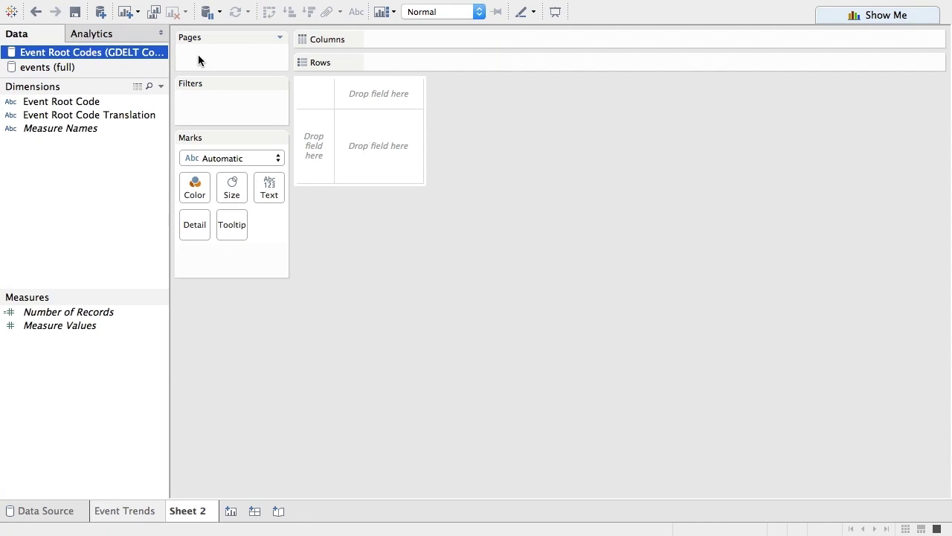
# Switch to the events (full) data source and map Actor1CountryCode countries.
pyautogui.click(66, 67)
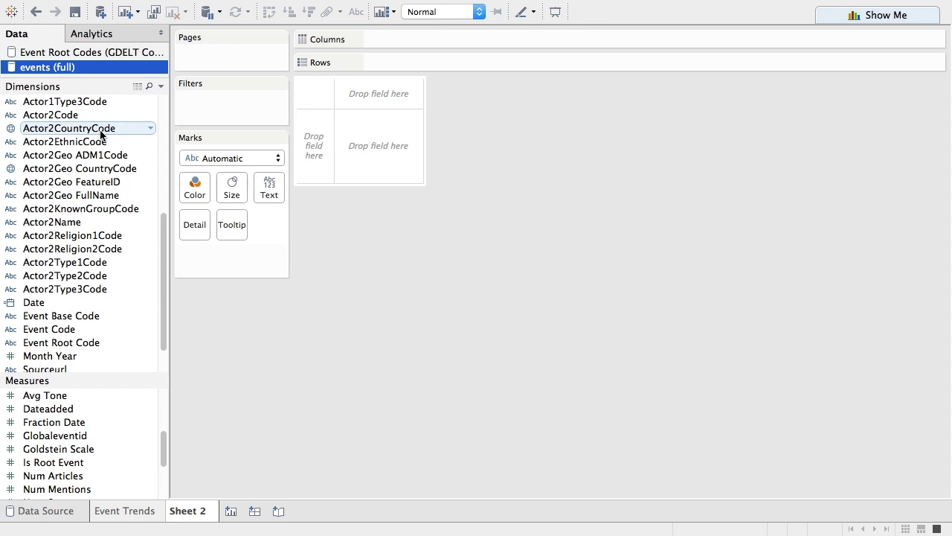
pyautogui.moveTo(164, 251); pyautogui.dragTo(155, 139)
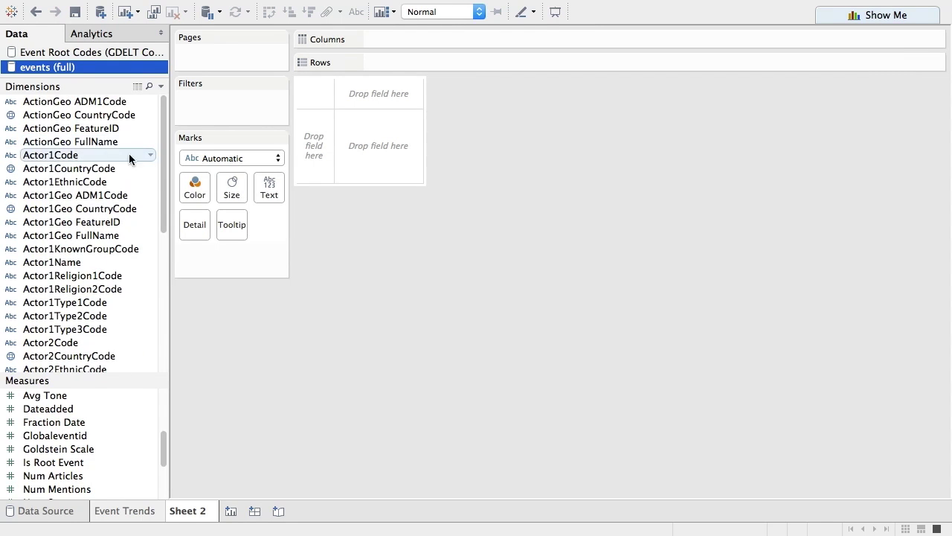
pyautogui.click(110, 170)
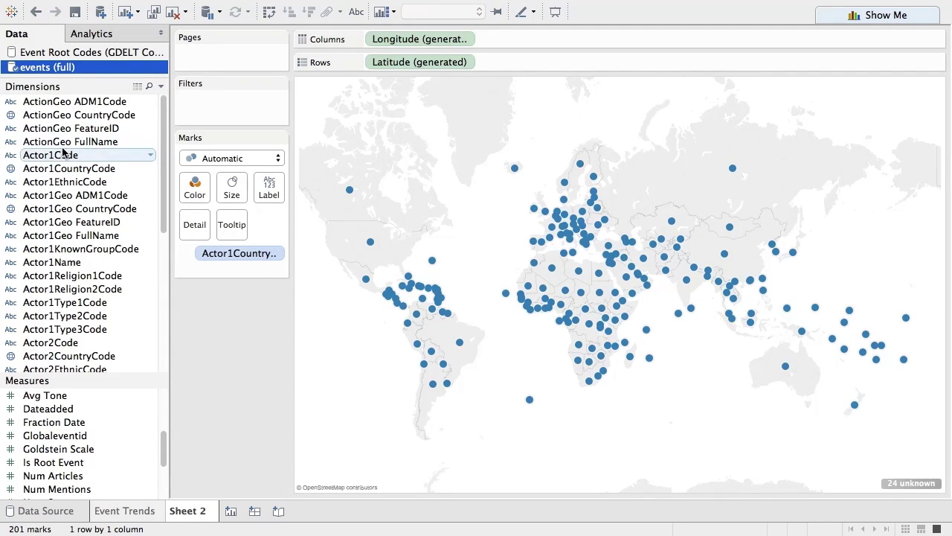
pyautogui.moveTo(164, 456); pyautogui.dragTo(164, 498)
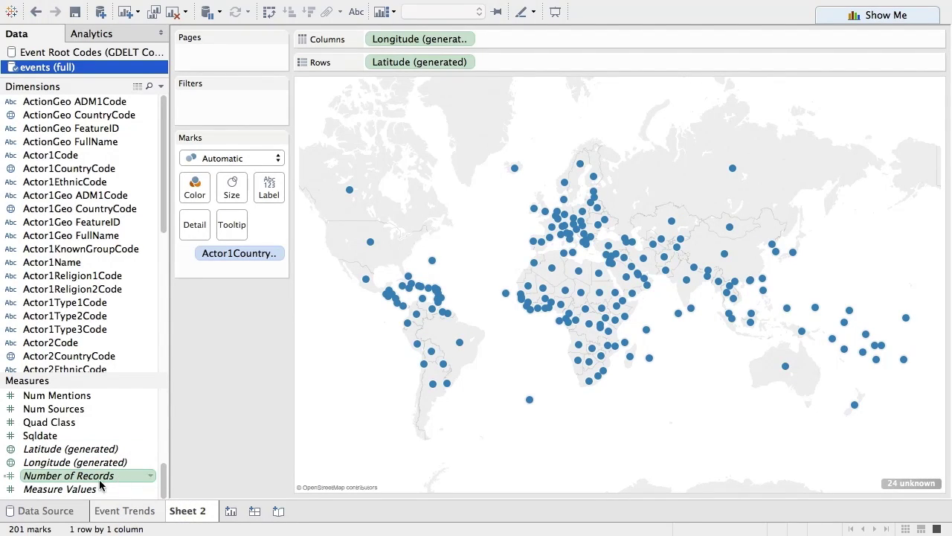
# Size the country circles by Number of Records and enlarge all marks.
pyautogui.moveTo(91, 482); pyautogui.dragTo(231, 195)
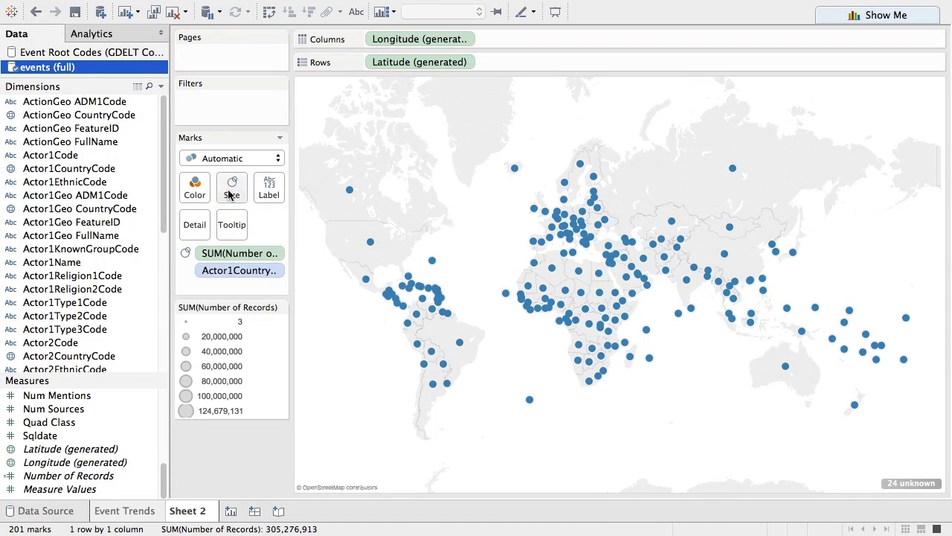
pyautogui.click(232, 187)
pyautogui.moveTo(268, 223); pyautogui.dragTo(322, 224)
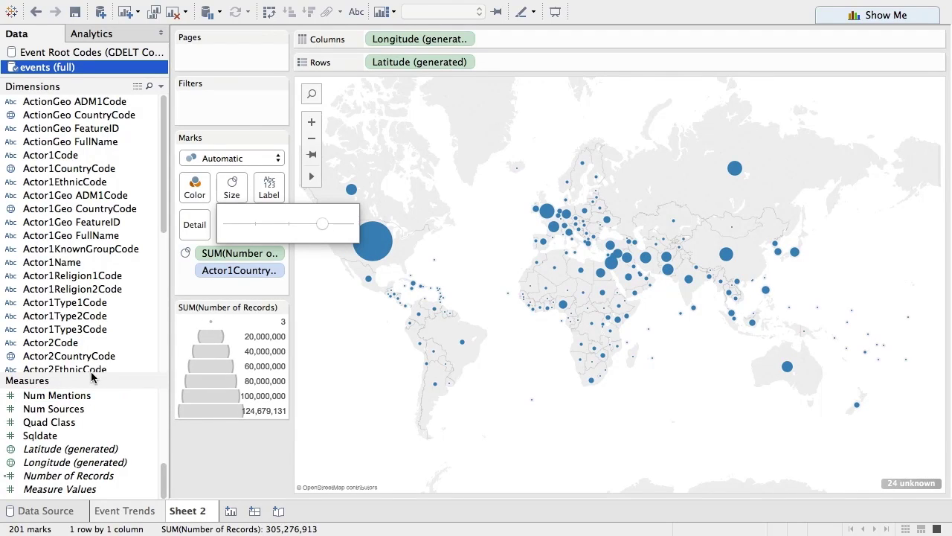
# Colour the country circles by Goldstein Scale.
pyautogui.moveTo(165, 480); pyautogui.dragTo(164, 459)
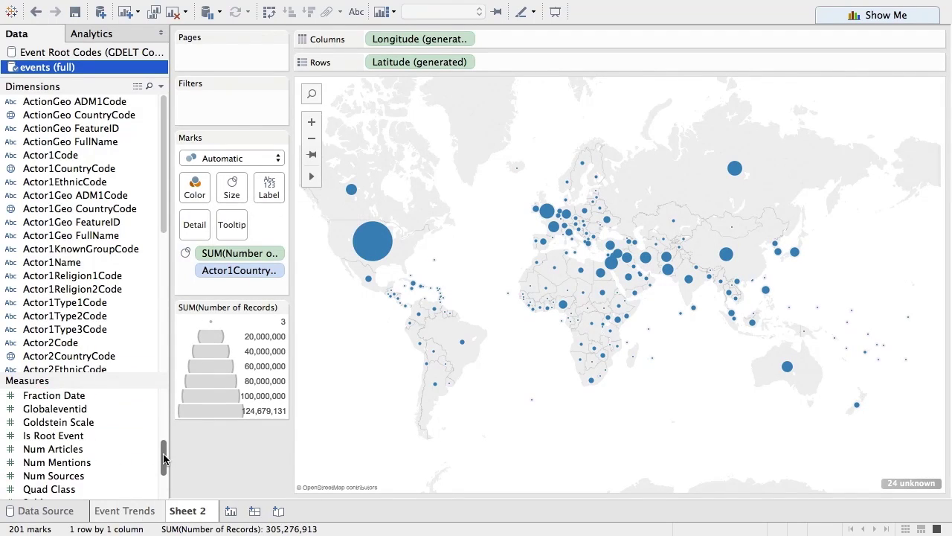
pyautogui.moveTo(73, 423); pyautogui.dragTo(192, 189)
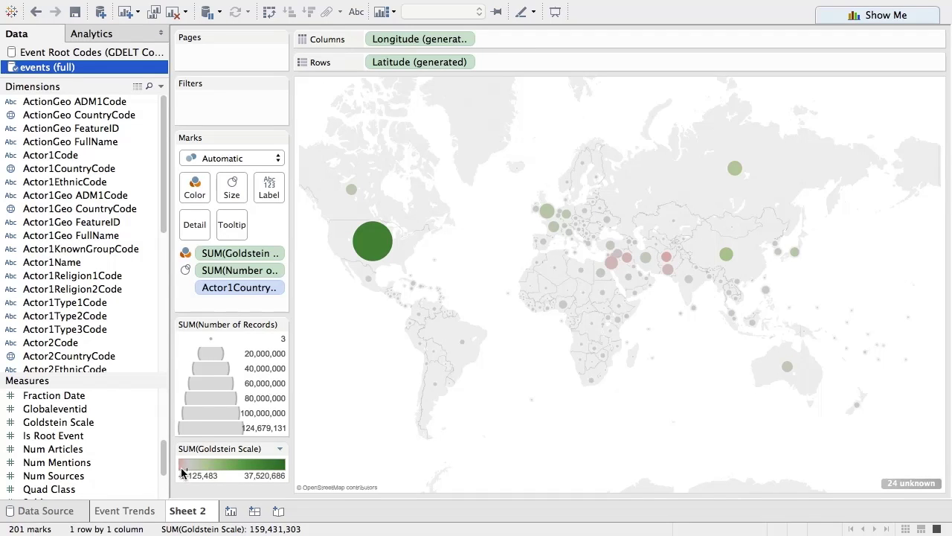
pyautogui.moveTo(373, 251)
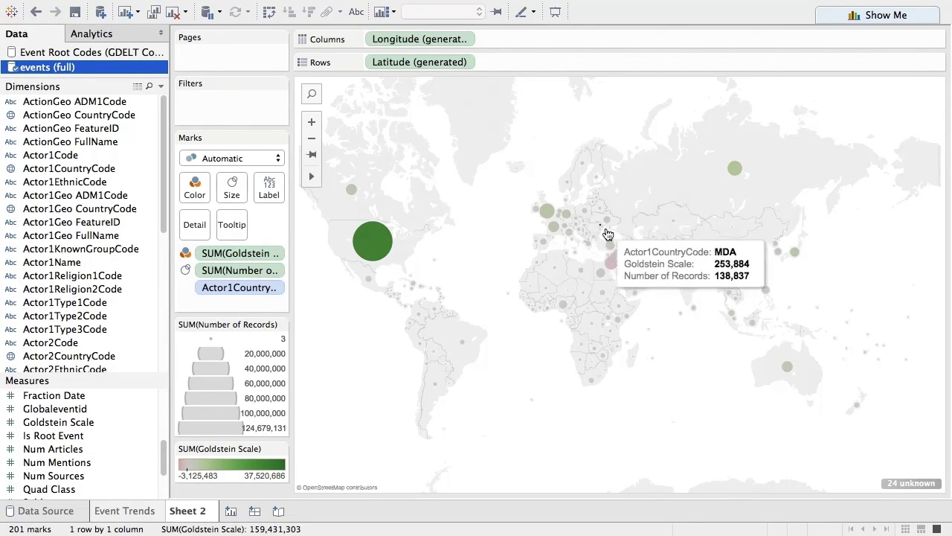
pyautogui.moveTo(164, 206); pyautogui.dragTo(168, 346)
# Page the map by YEAR(Date), give the circles a dark border, and enlarge them further.
pyautogui.moveTo(60, 260)
pyautogui.mouseDown()
pyautogui.moveTo(100, 221)
pyautogui.moveTo(203, 62)
pyautogui.mouseUp()
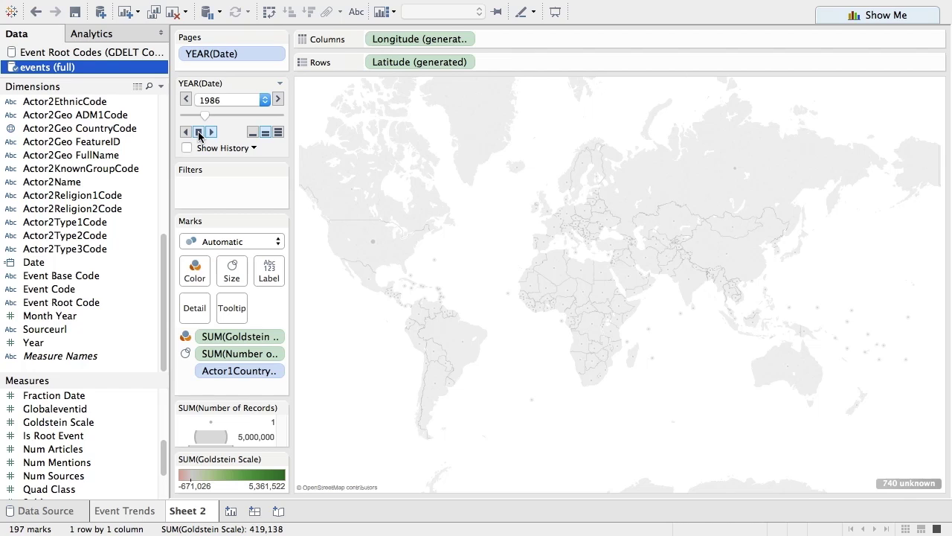
pyautogui.click(194, 270)
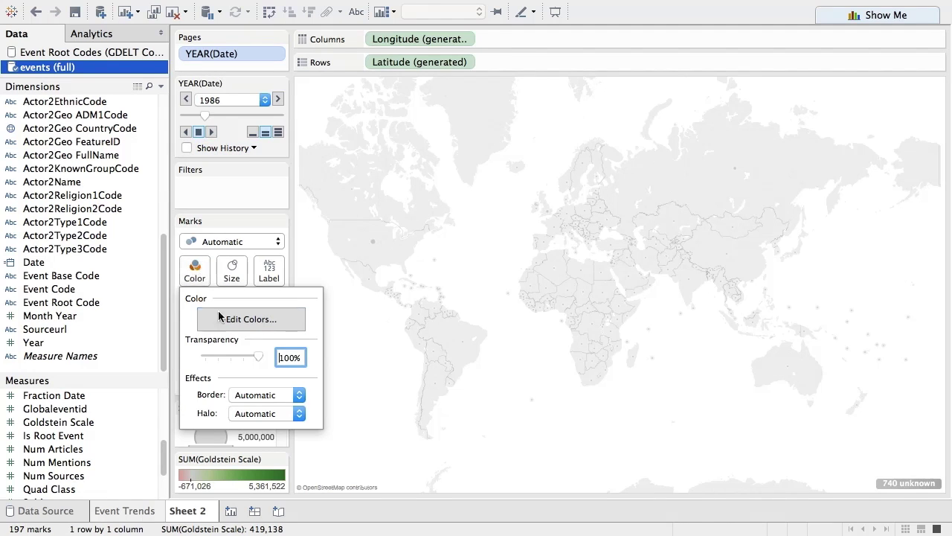
pyautogui.click(237, 394)
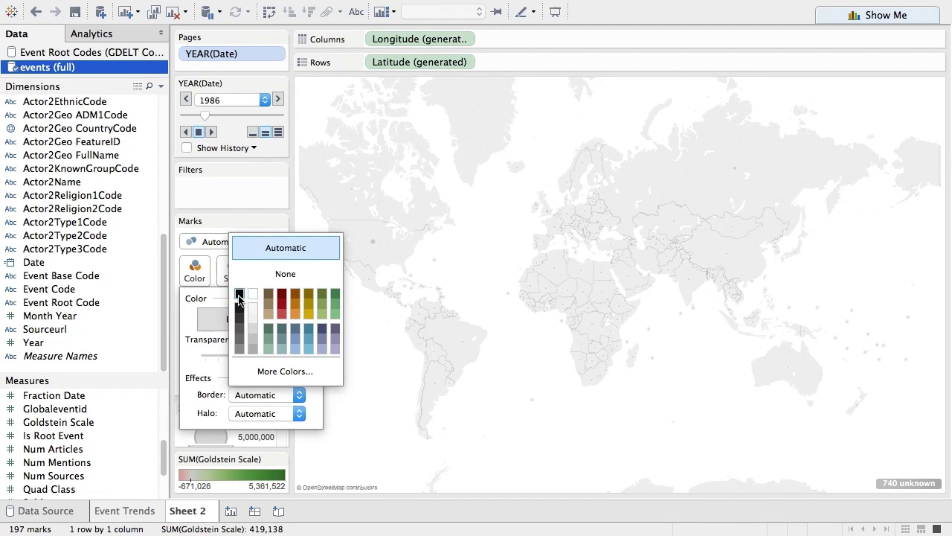
pyautogui.click(228, 179)
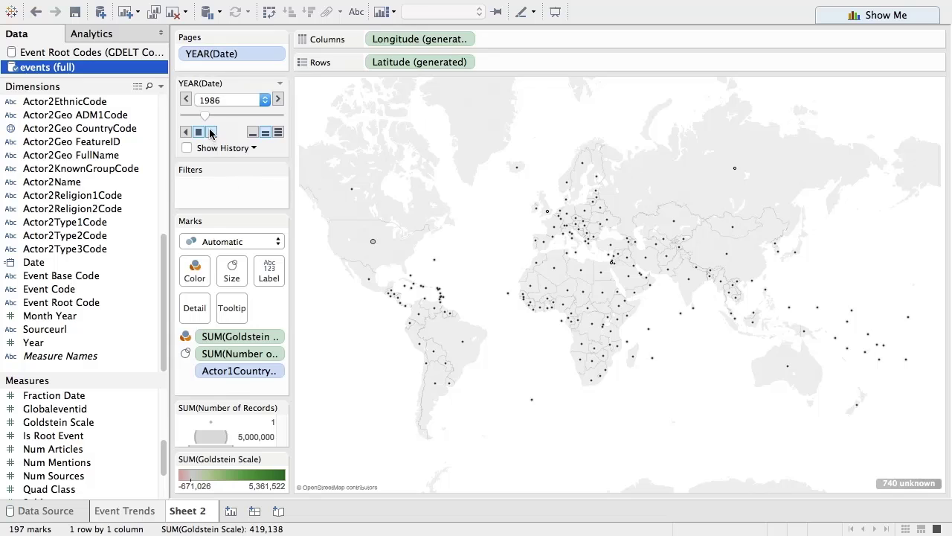
pyautogui.click(212, 133)
pyautogui.click(233, 271)
pyautogui.moveTo(301, 307); pyautogui.dragTo(351, 307)
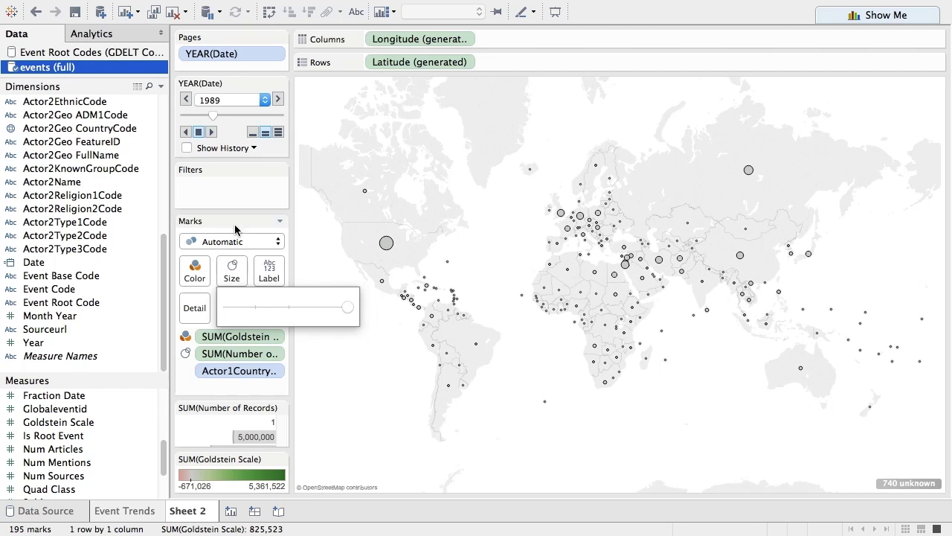
pyautogui.click(234, 187)
# Play the yearly pages forward, stopping at 1996, then resume and pause at 2012.
pyautogui.click(211, 132)
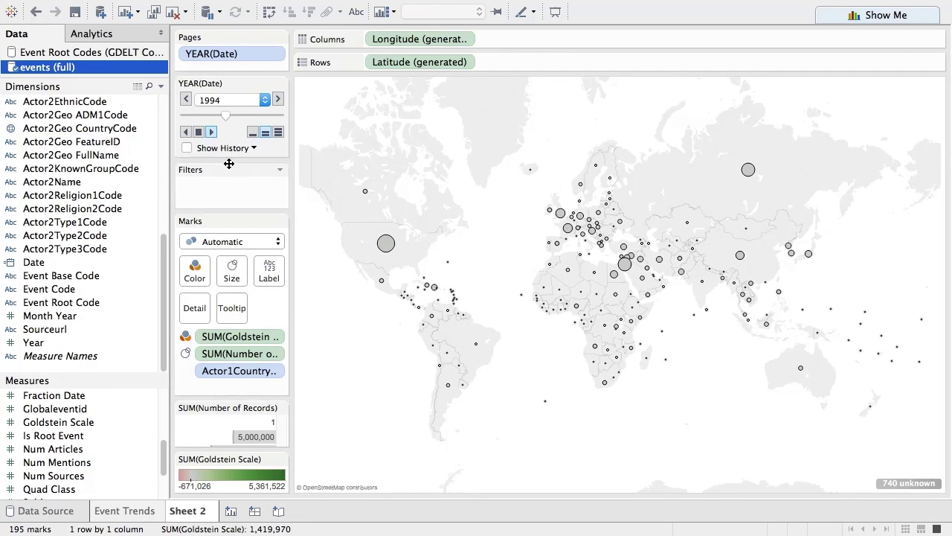
pyautogui.click(198, 133)
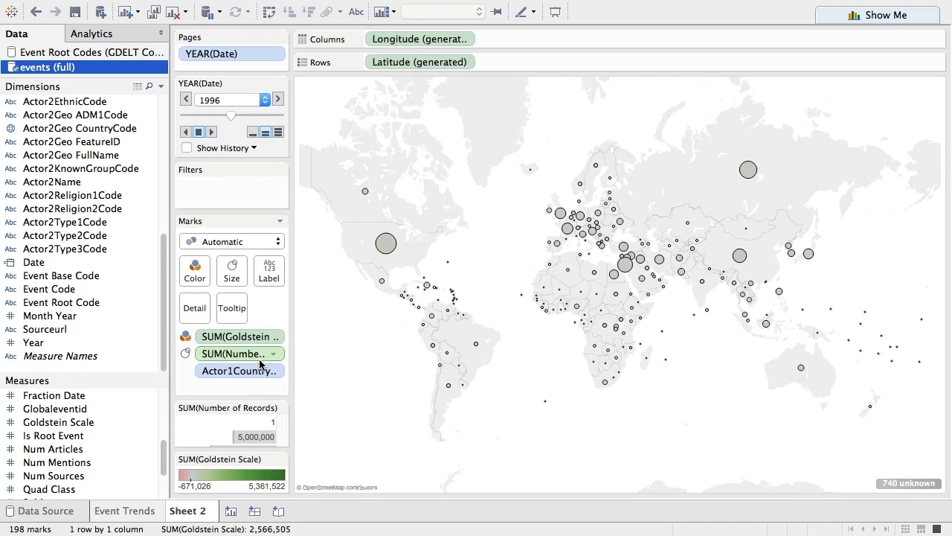
pyautogui.click(275, 336)
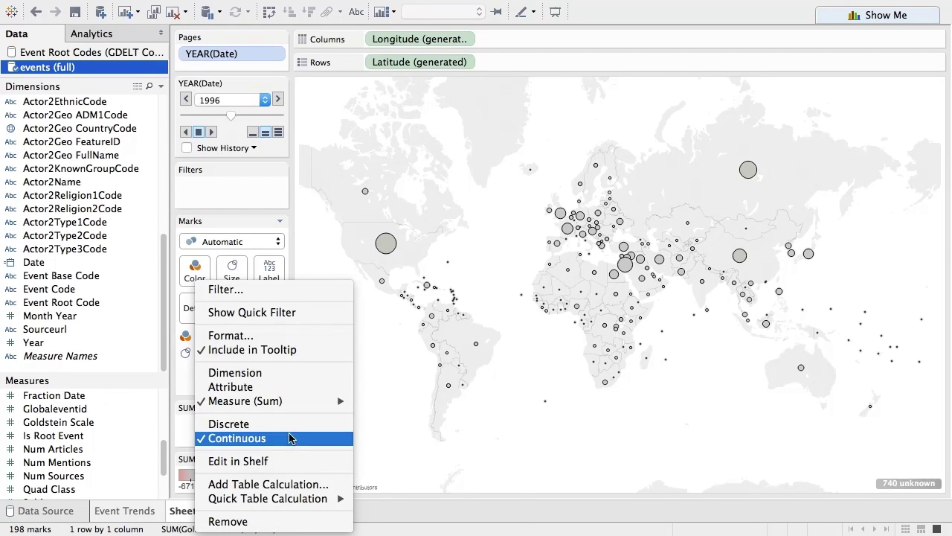
pyautogui.moveTo(286, 401)
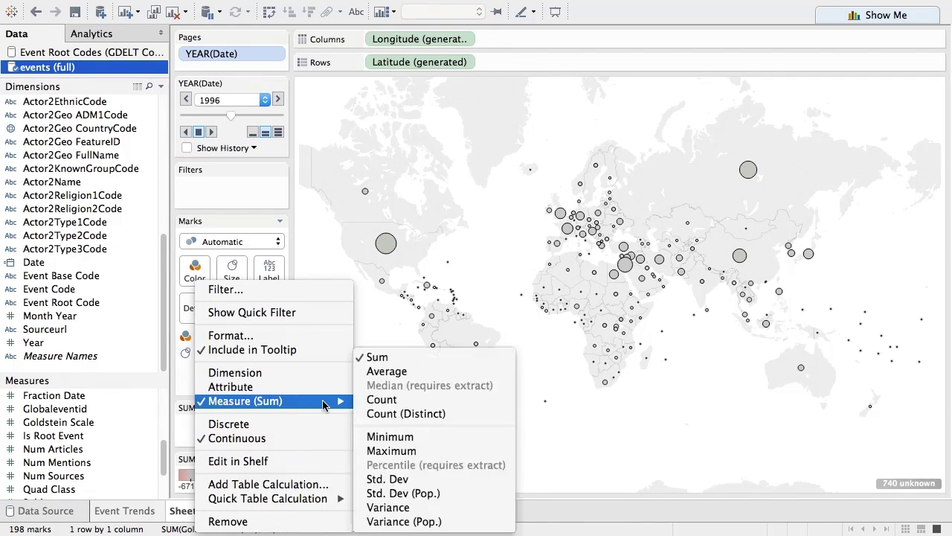
pyautogui.press('Escape')
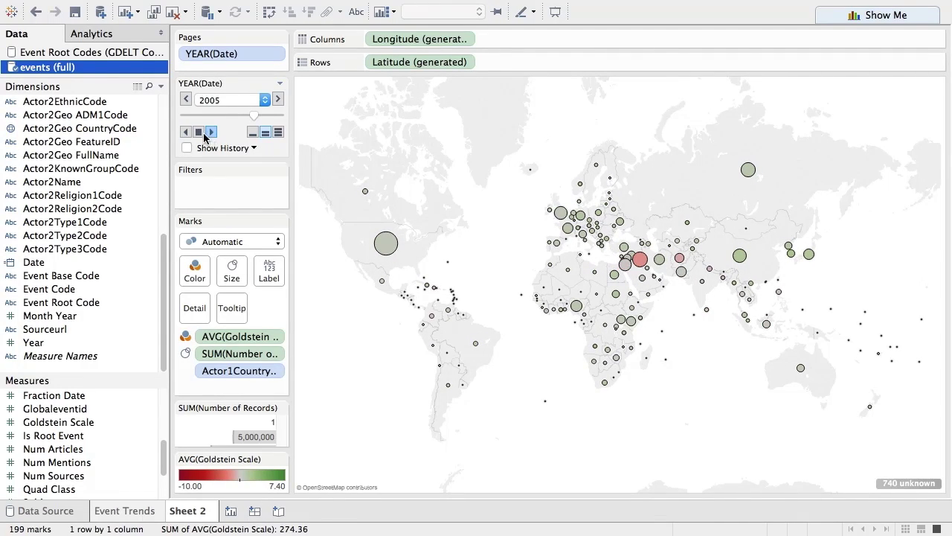
pyautogui.click(198, 133)
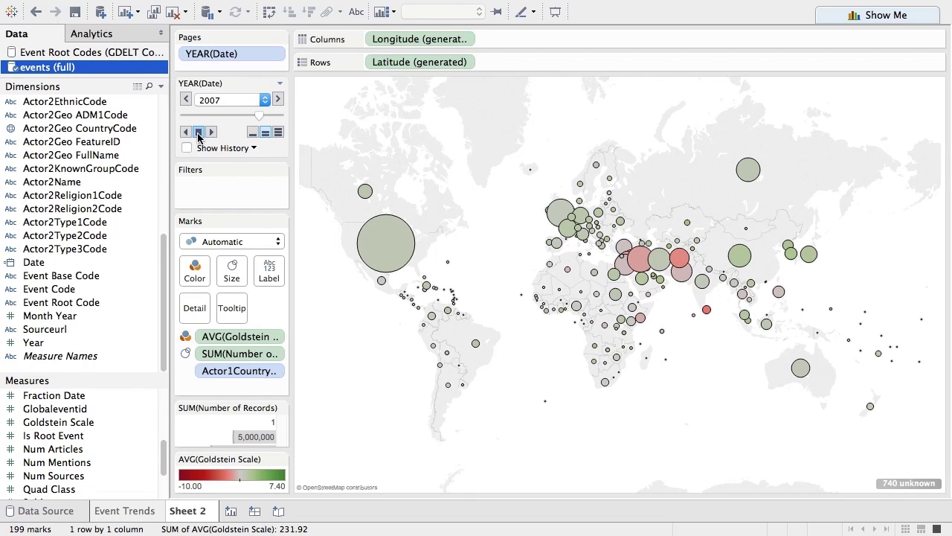
pyautogui.click(212, 133)
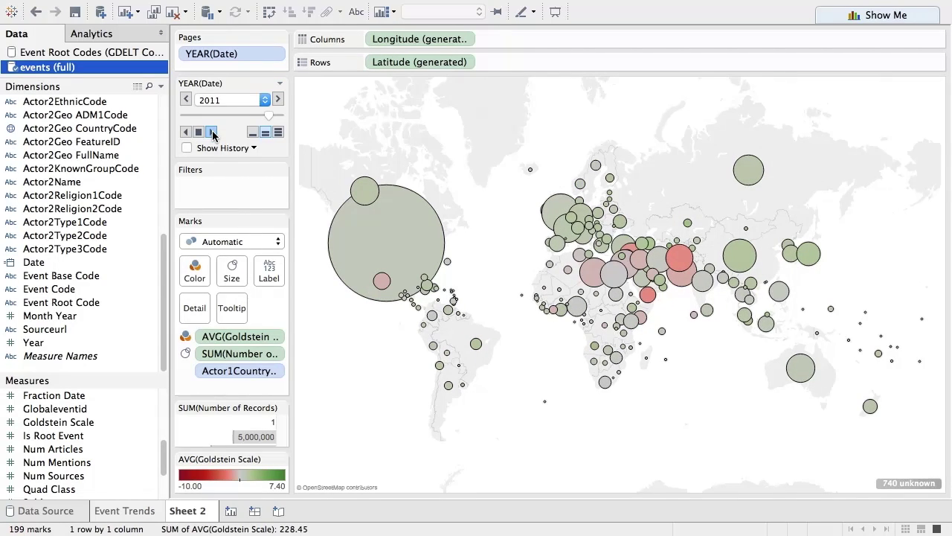
pyautogui.click(198, 132)
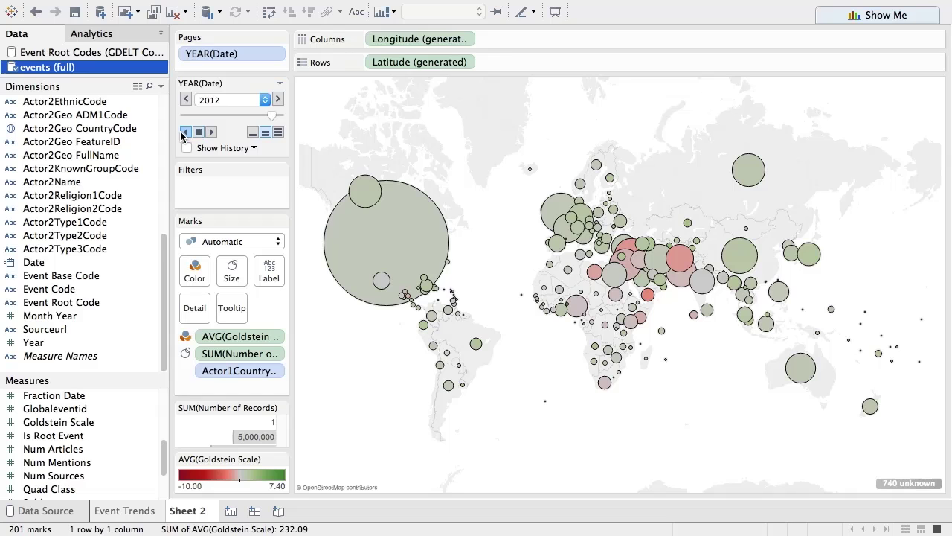
# Play the year pages backward, drag the page slider to 2013, and stop playback.
pyautogui.click(184, 133)
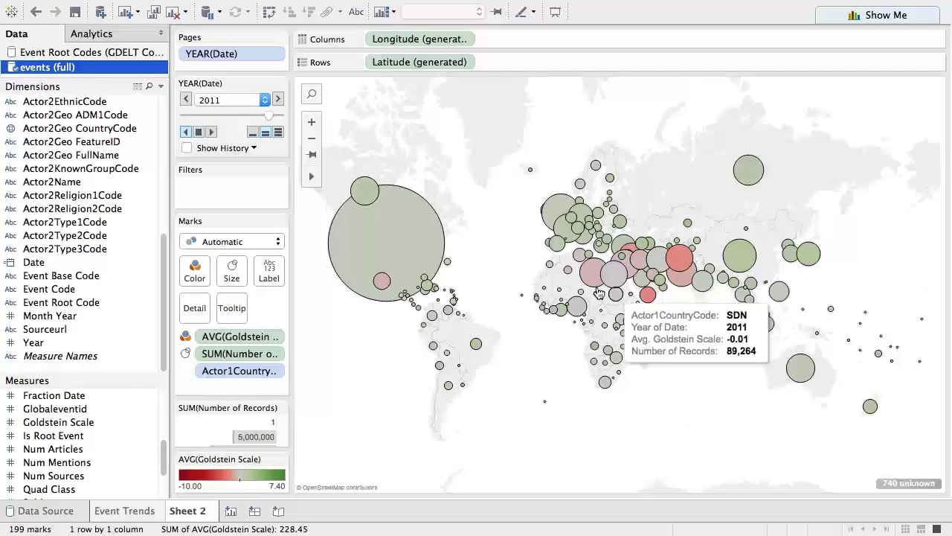
pyautogui.click(266, 117)
pyautogui.moveTo(266, 116); pyautogui.dragTo(275, 116)
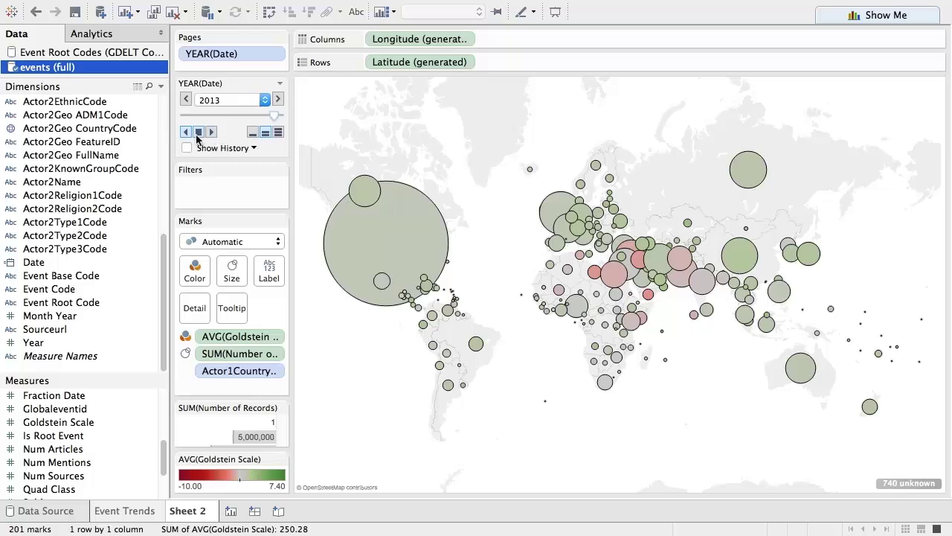
pyautogui.click(199, 133)
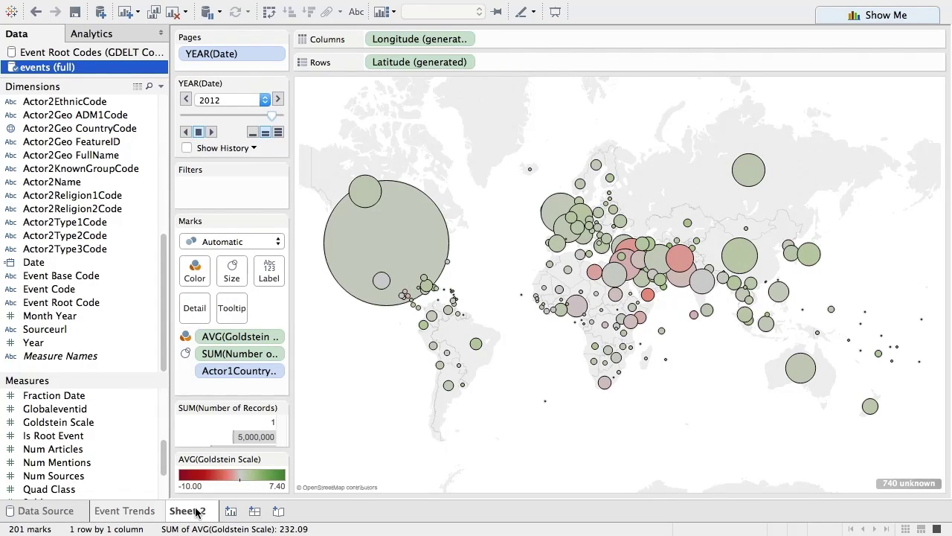
pyautogui.moveTo(197, 511)
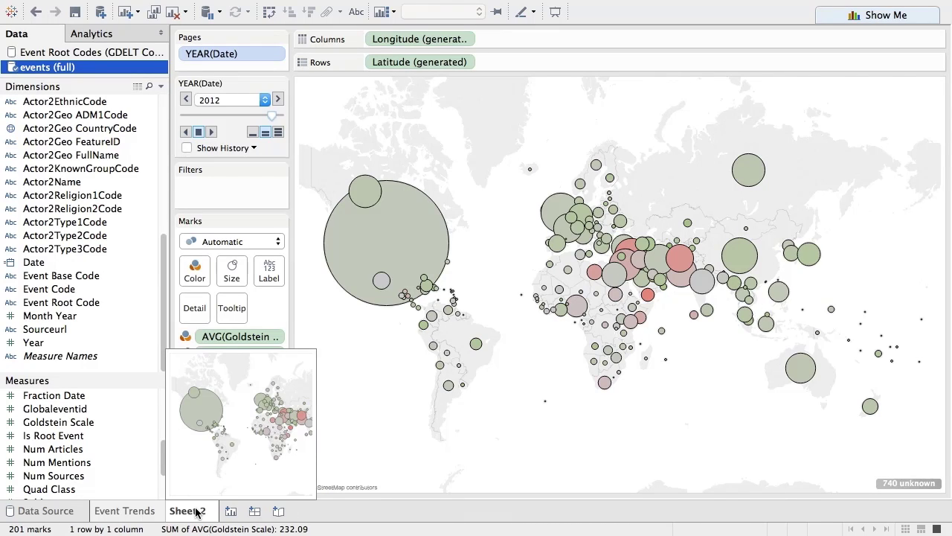
# Rename Sheet 2 to 'Event Map'.
pyautogui.rightClick(197, 512)
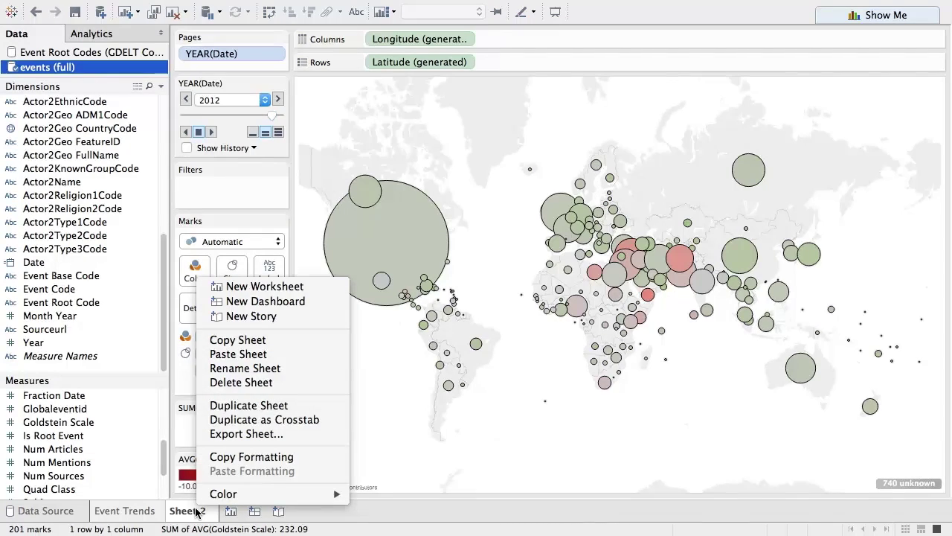
pyautogui.click(256, 365)
pyautogui.write('Event Map')
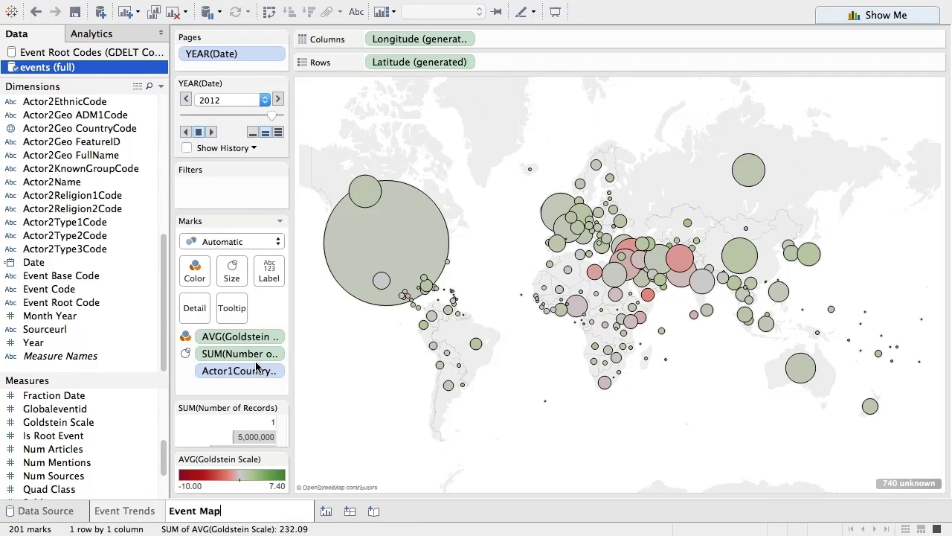
pyautogui.press('Return')
# Create a dashboard with Event Map set to 2011 stacked above Event Trends.
pyautogui.click(262, 512)
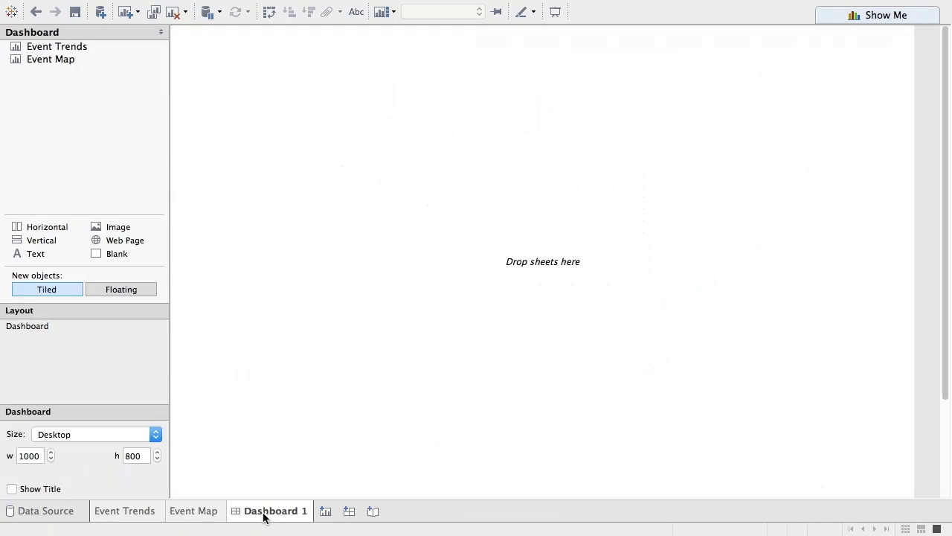
pyautogui.moveTo(57, 60); pyautogui.dragTo(340, 67)
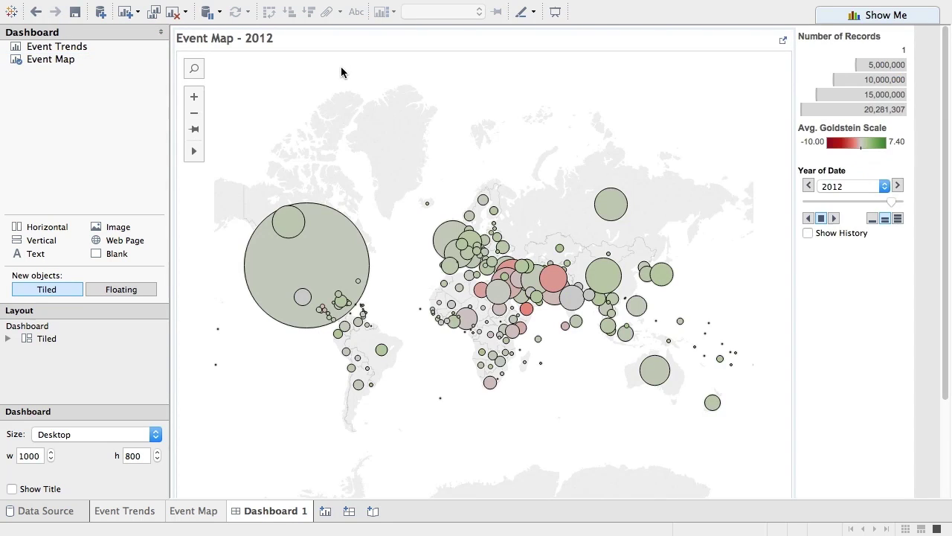
pyautogui.click(807, 186)
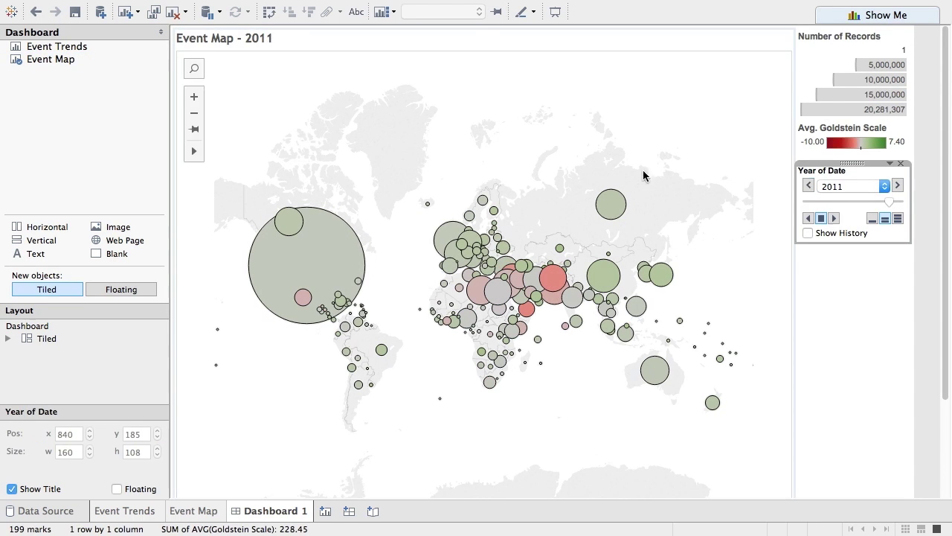
pyautogui.moveTo(57, 46); pyautogui.dragTo(527, 372)
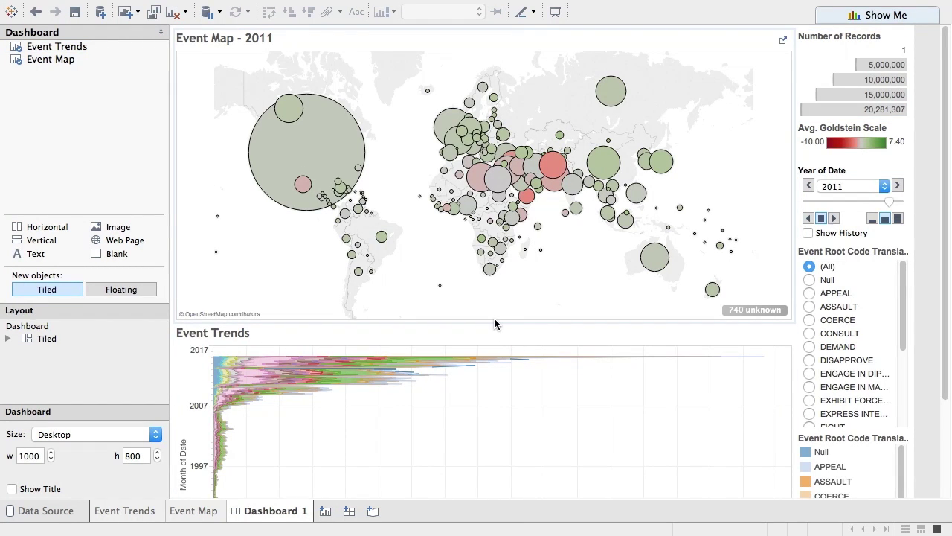
pyautogui.moveTo(495, 320); pyautogui.dragTo(493, 276)
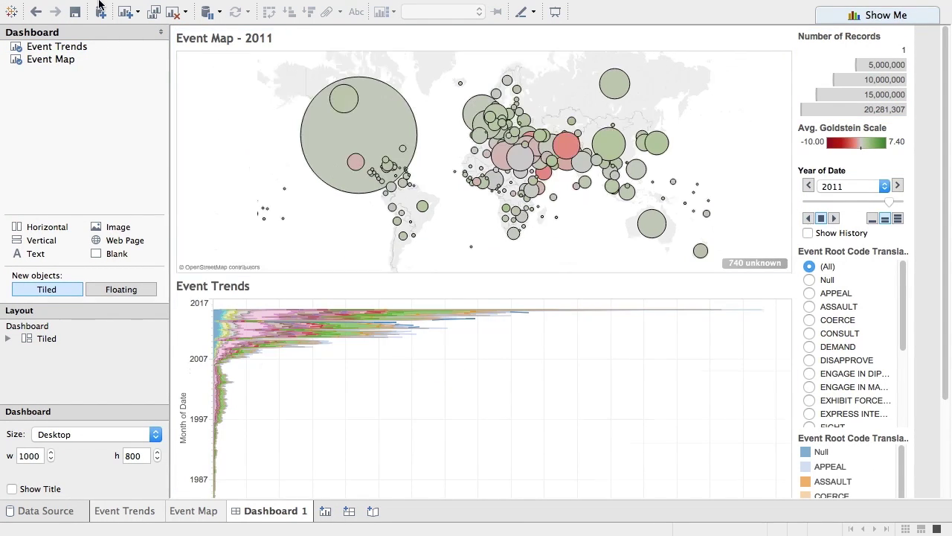
# Bring up the Dashboard Size options in Page Setup.
pyautogui.moveTo(115, 3)
pyautogui.click(102, 8)
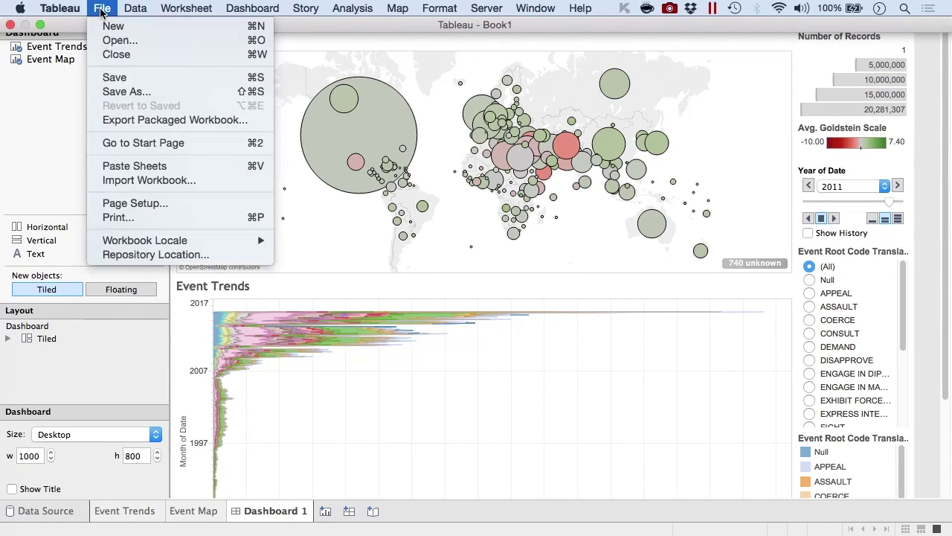
pyautogui.click(134, 205)
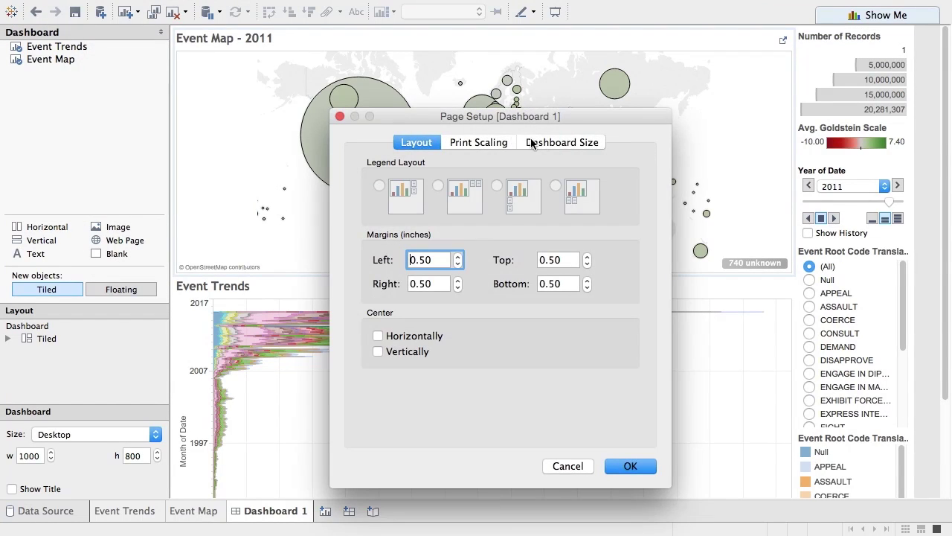
pyautogui.click(533, 143)
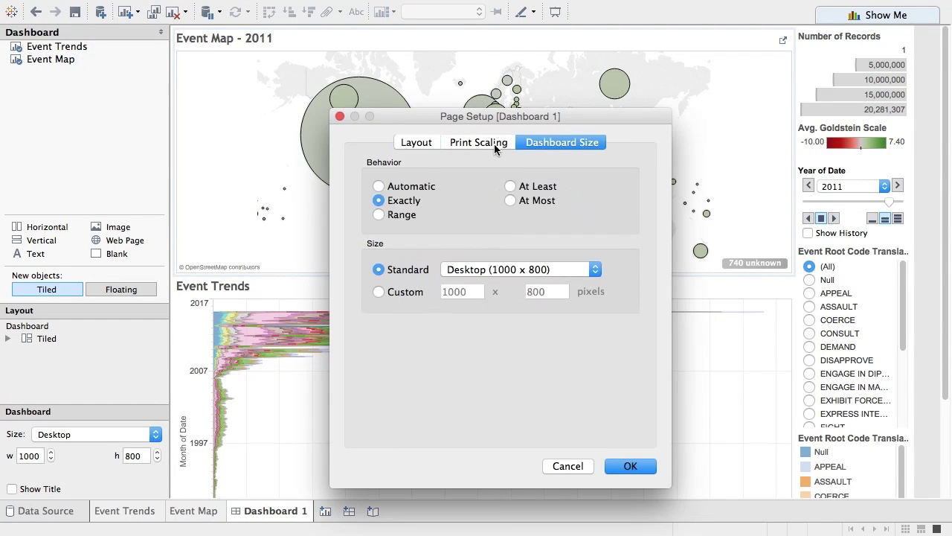
# Set the dashboard size to Automatic and select the AFG, EGY, GBR, then USA bubbles.
pyautogui.click(409, 190)
pyautogui.click(631, 466)
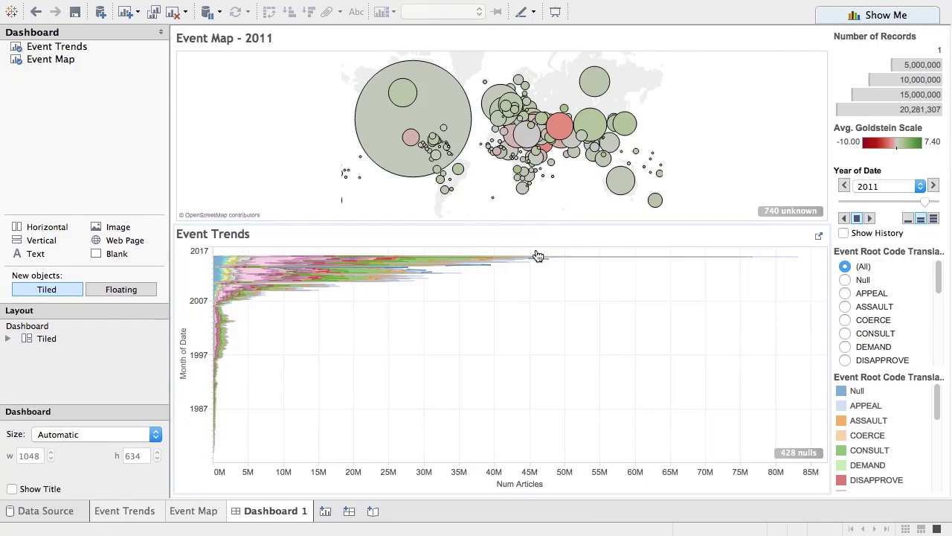
pyautogui.click(557, 124)
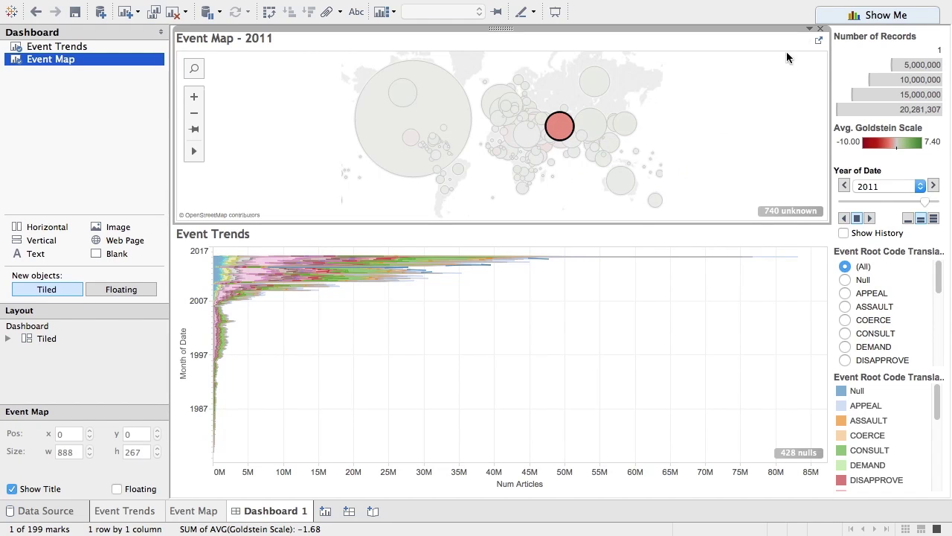
pyautogui.click(523, 131)
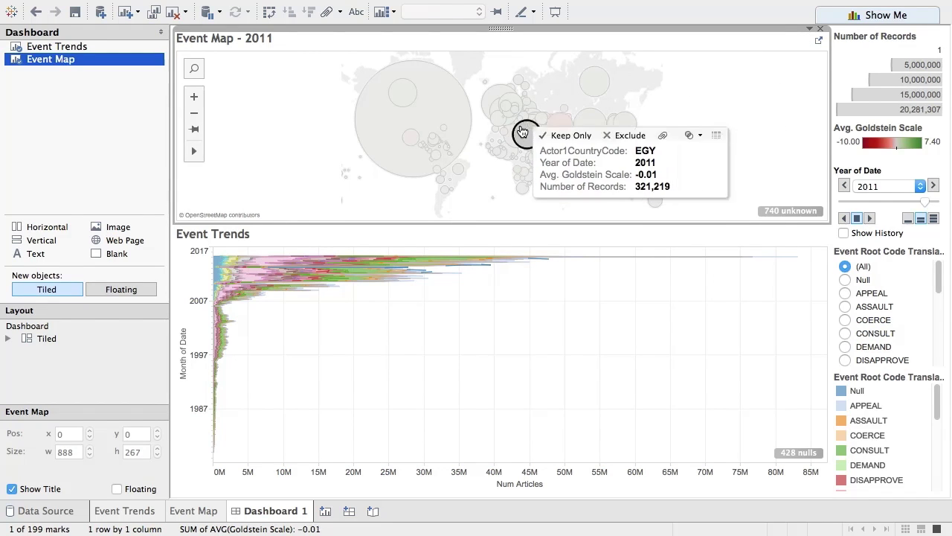
pyautogui.click(491, 102)
pyautogui.click(467, 110)
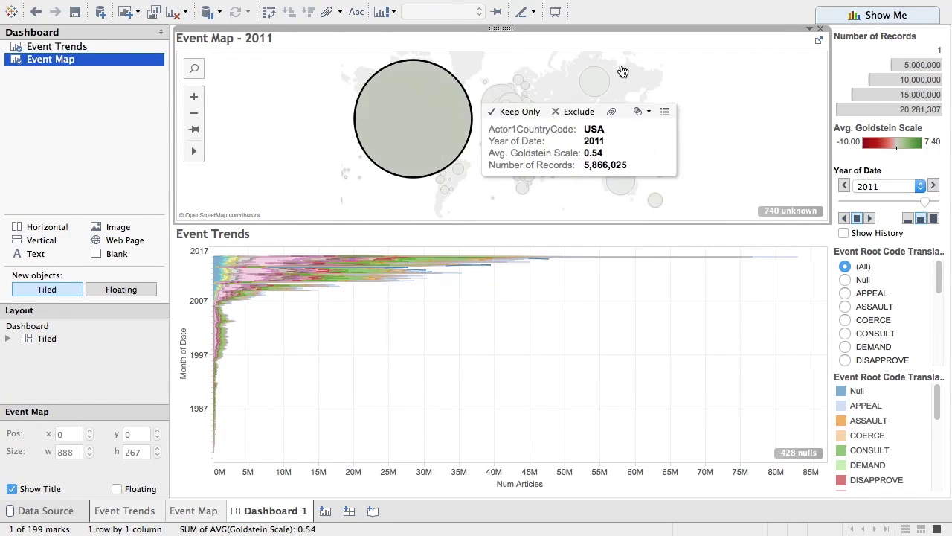
# Use the Event Map as a filter for the other dashboard sheets.
pyautogui.click(809, 28)
pyautogui.moveTo(826, 152)
pyautogui.click(828, 173)
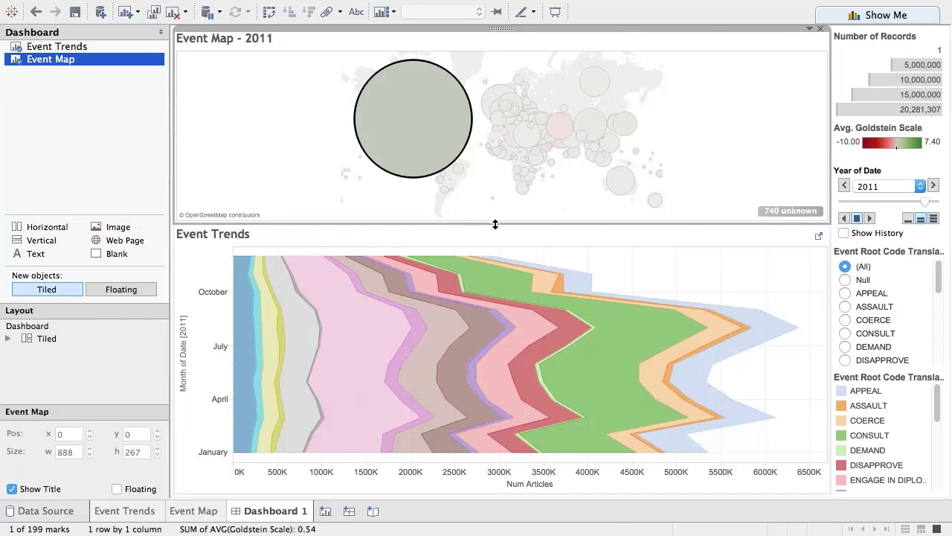
# Make the map taller, pin its view, and filter Event Trends to Egypt.
pyautogui.moveTo(494, 222); pyautogui.dragTo(494, 289)
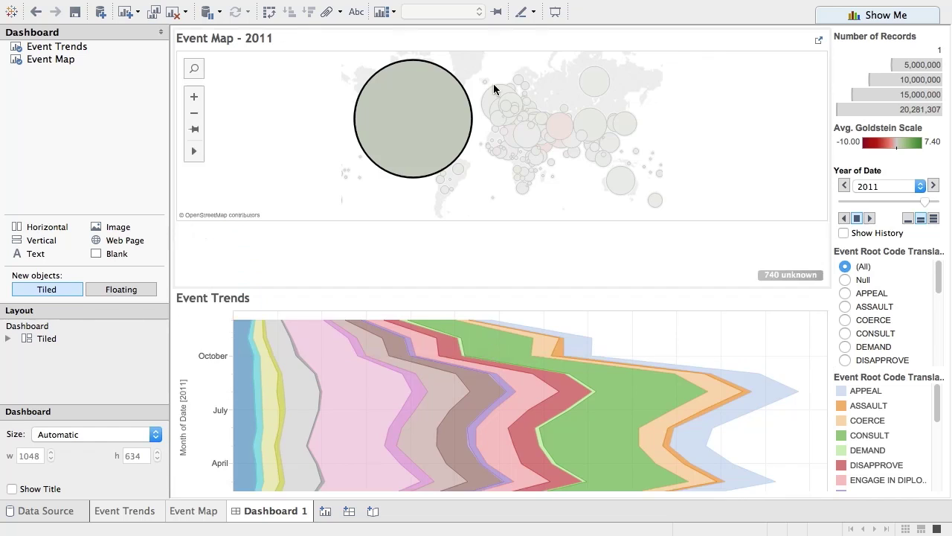
pyautogui.click(194, 128)
pyautogui.moveTo(533, 165)
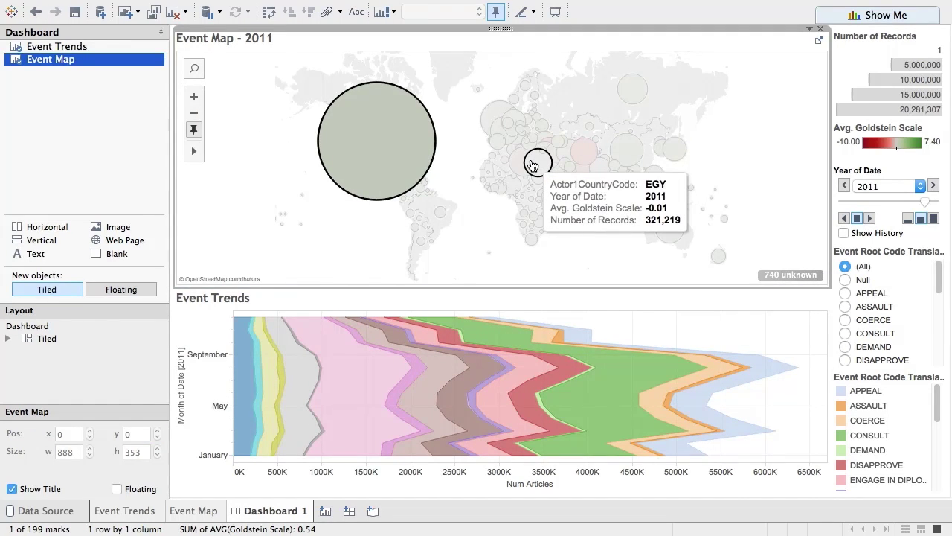
pyautogui.click(533, 165)
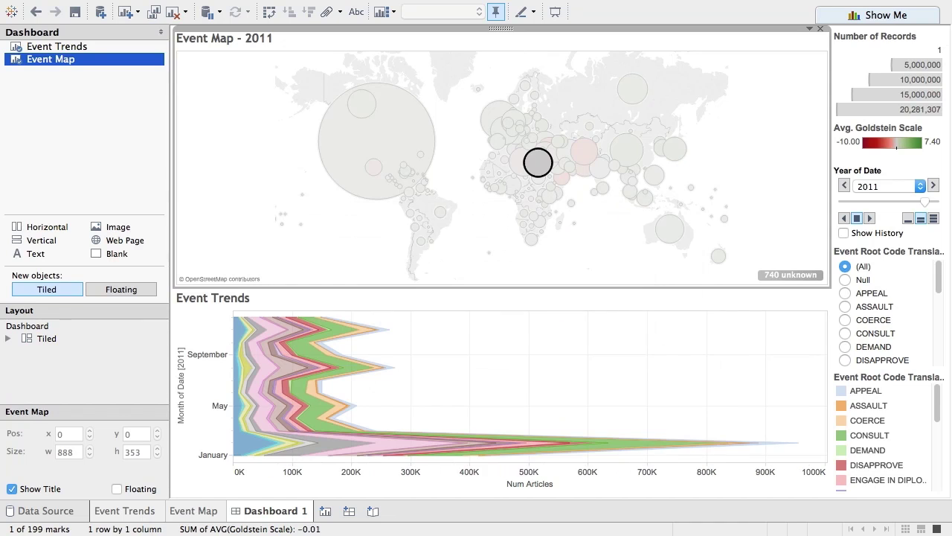
# Limit the trends chart to PROTEST events in the Event Root Code filter.
pyautogui.moveTo(672, 437)
pyautogui.moveTo(938, 275); pyautogui.dragTo(944, 342)
pyautogui.click(845, 308)
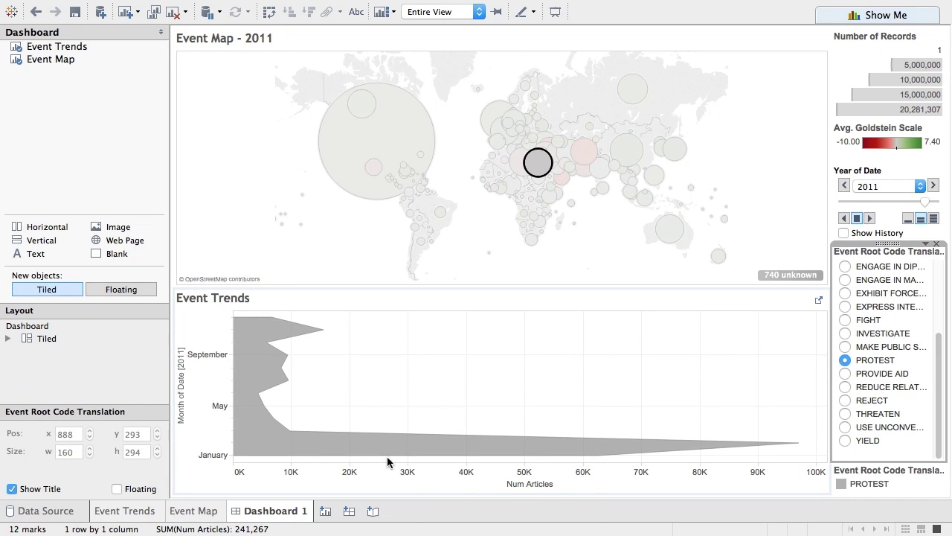
# Rename the dashboard to 'Event Dashboard'.
pyautogui.moveTo(364, 458)
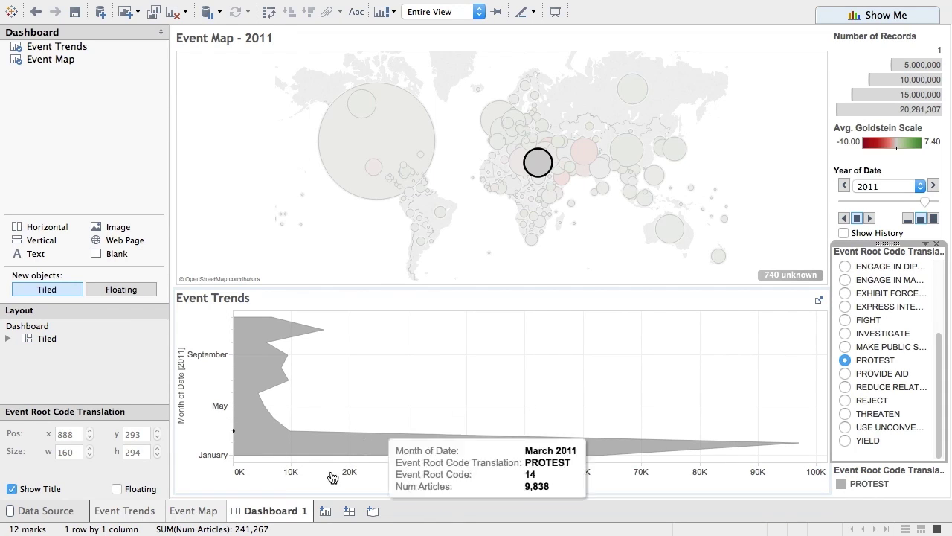
pyautogui.doubleClick(261, 520)
pyautogui.write('Event Da')
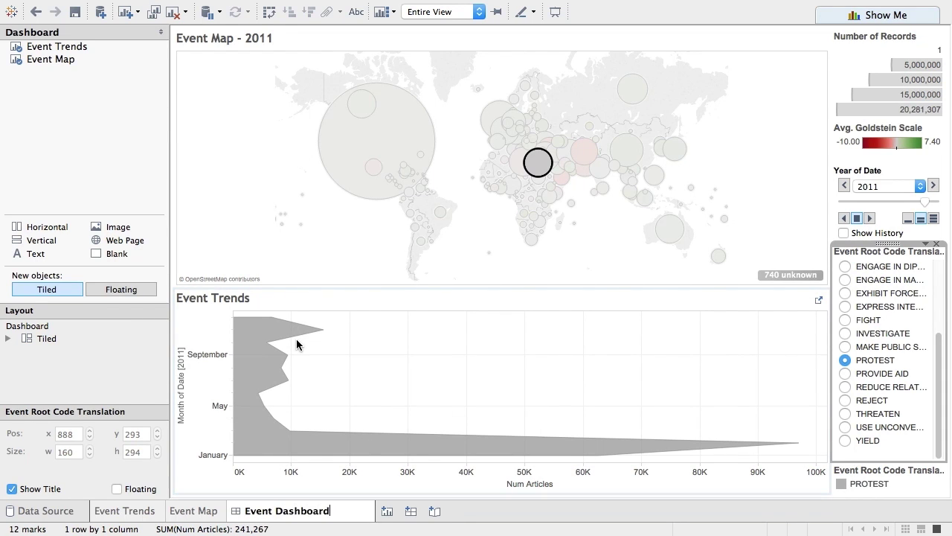
pyautogui.press('Return')
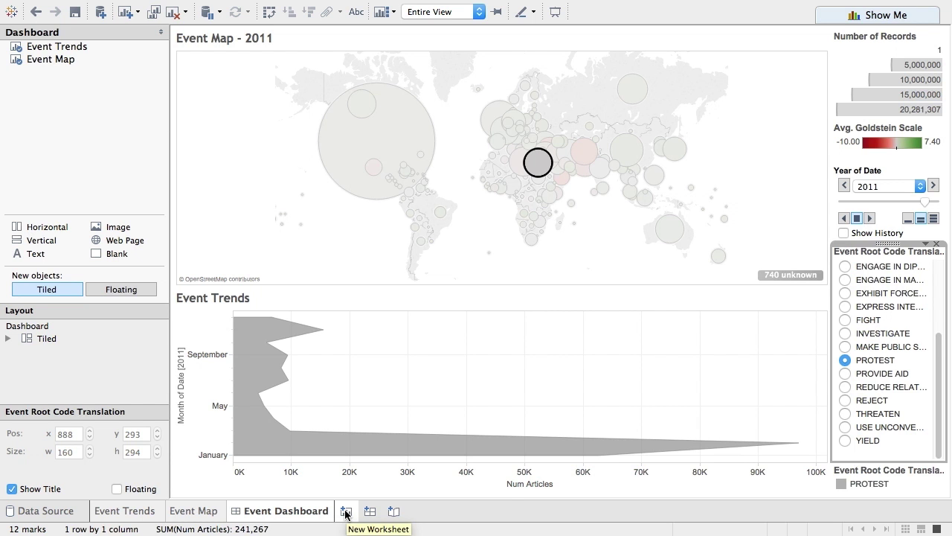
# Add new Sheet 3 with Actor1CountryCode on Rows.
pyautogui.click(345, 512)
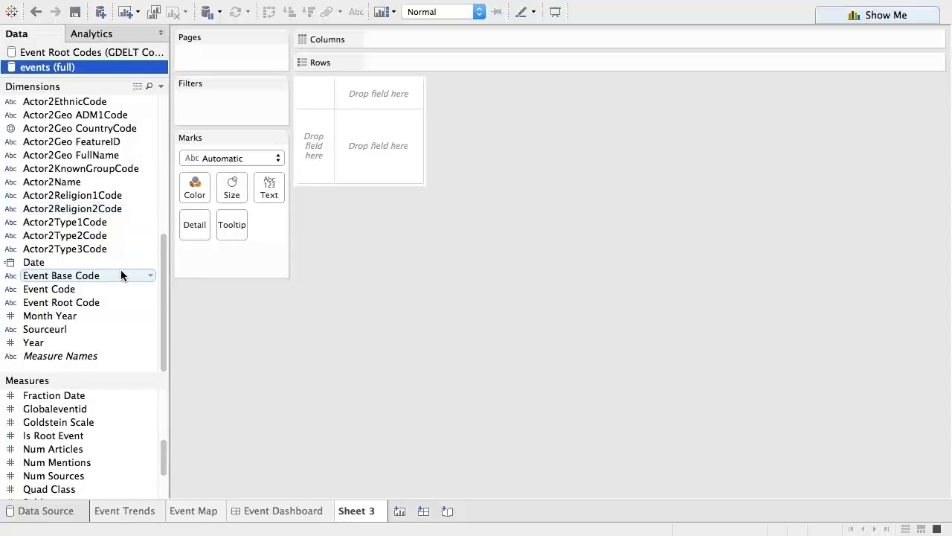
pyautogui.moveTo(165, 257); pyautogui.dragTo(153, 111)
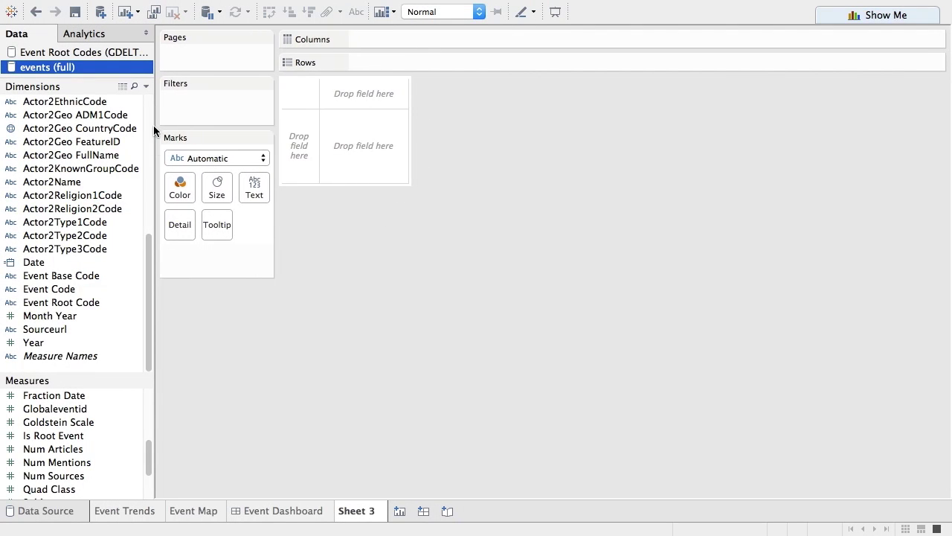
pyautogui.scroll(10, 149, 141)
pyautogui.moveTo(104, 170); pyautogui.dragTo(395, 65)
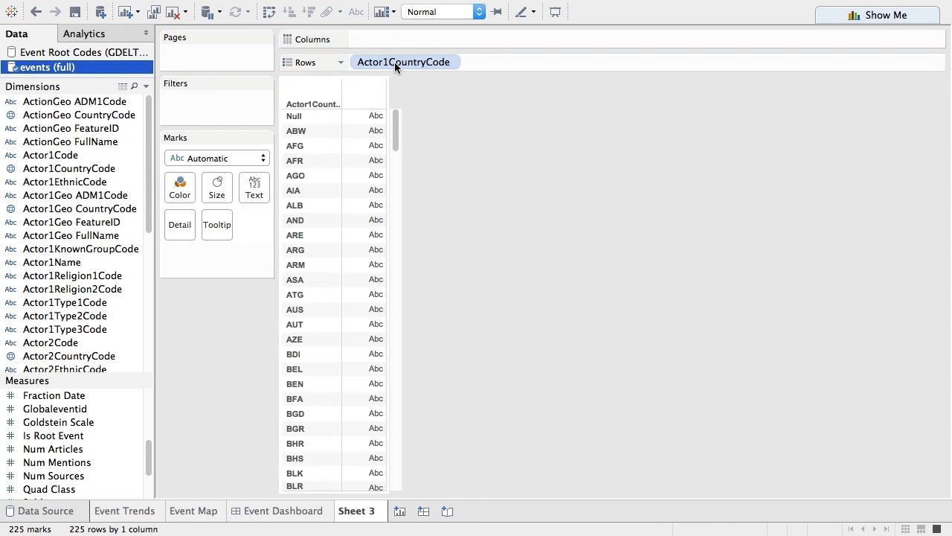
# Show a country quick filter and keep only EGY, LBY, TUN and YEM.
pyautogui.click(450, 63)
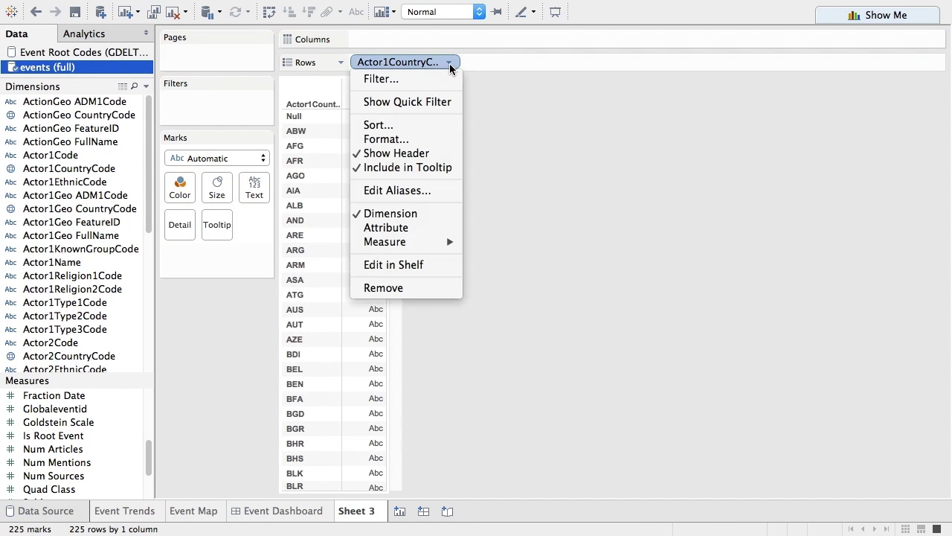
pyautogui.click(437, 101)
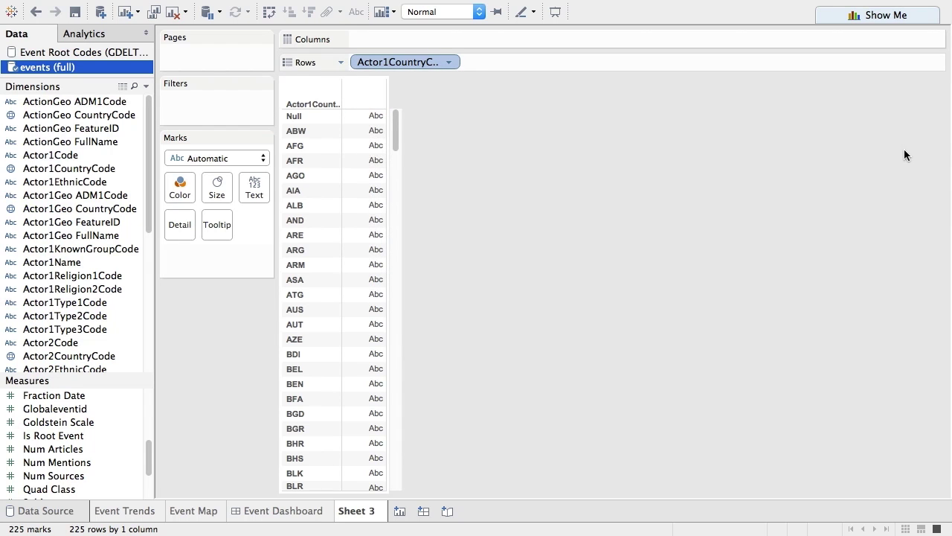
pyautogui.click(843, 100)
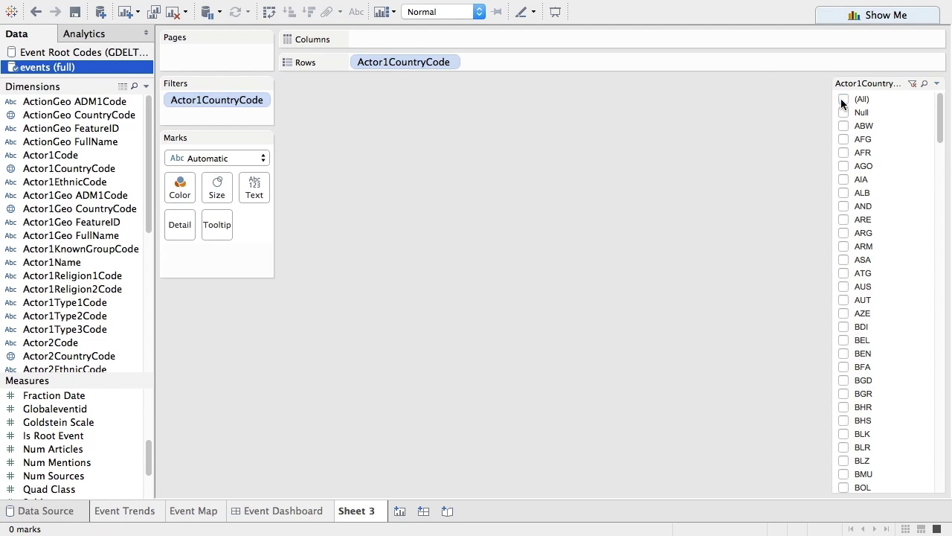
pyautogui.moveTo(942, 117); pyautogui.dragTo(946, 212)
pyautogui.click(843, 260)
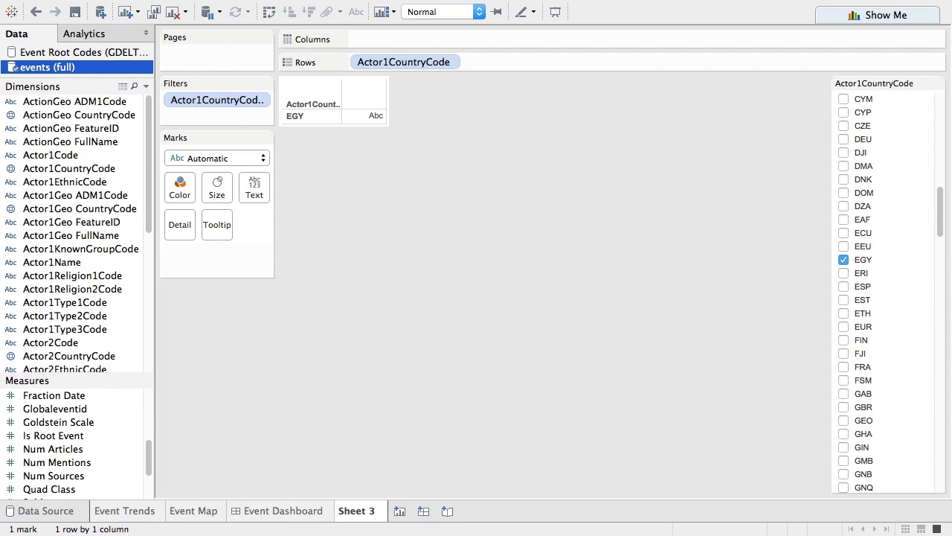
pyautogui.moveTo(943, 196); pyautogui.dragTo(939, 272)
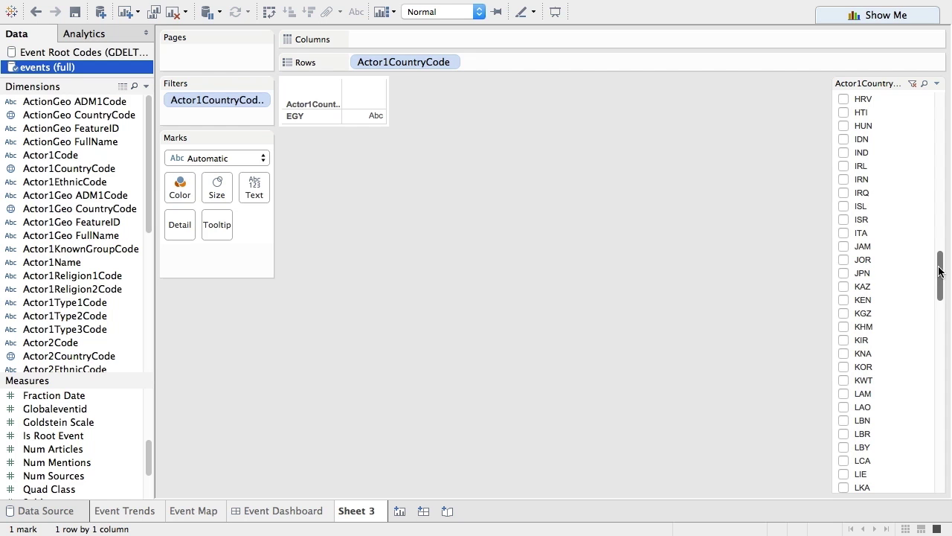
pyautogui.click(843, 447)
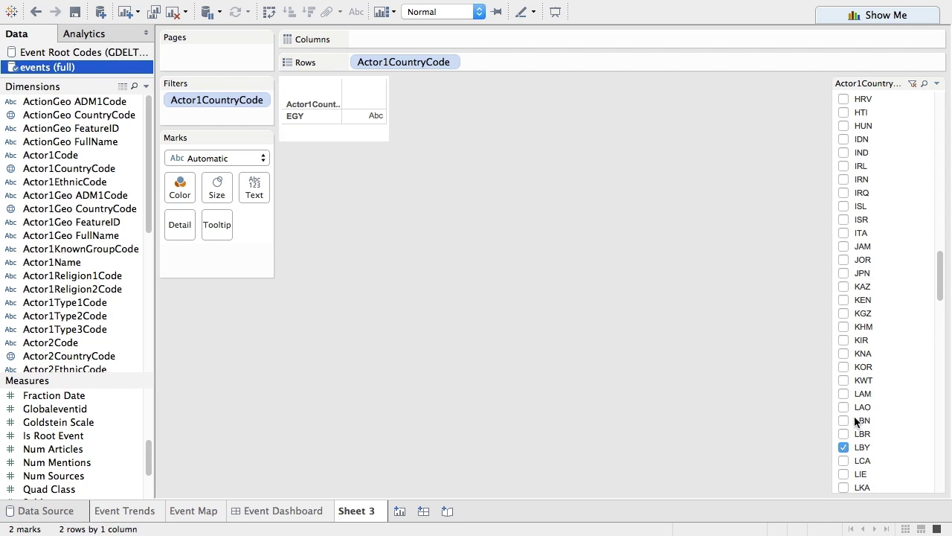
pyautogui.moveTo(942, 276); pyautogui.dragTo(948, 439)
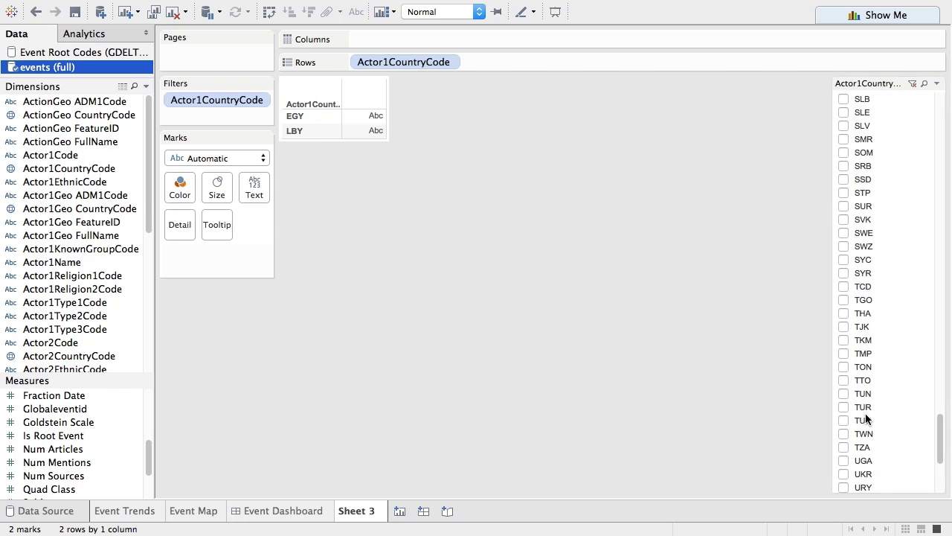
pyautogui.click(843, 394)
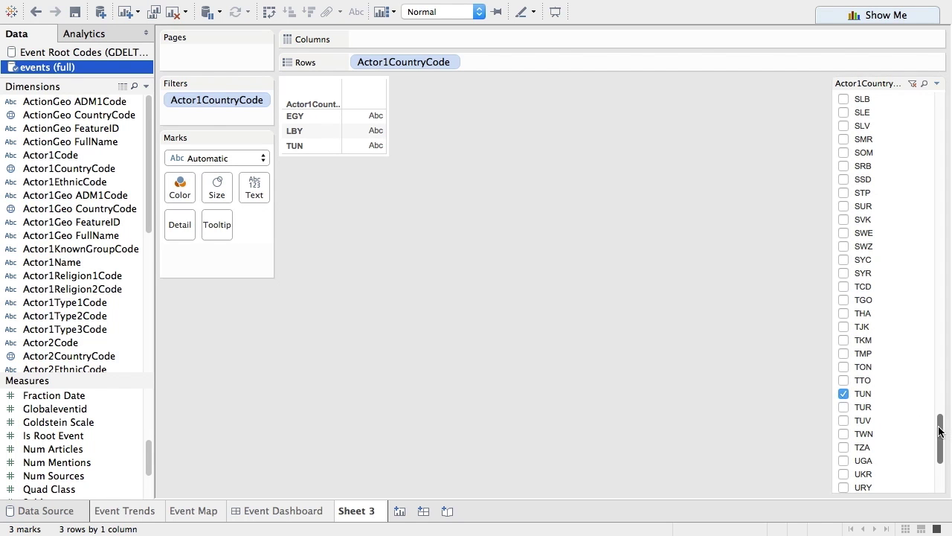
pyautogui.moveTo(941, 436); pyautogui.dragTo(940, 475)
pyautogui.click(844, 434)
pyautogui.scroll(-10, 141, 276)
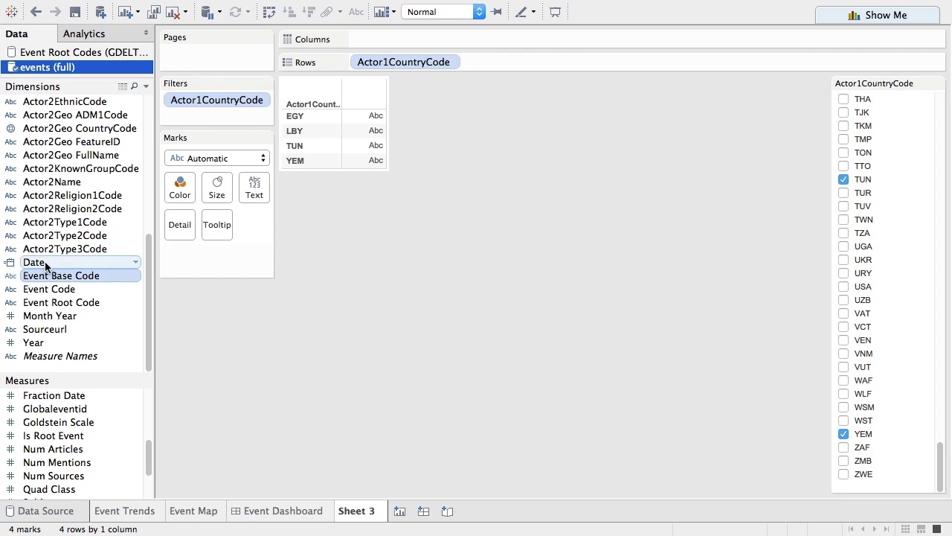
# Put Date on Columns as discrete MONTH and fill the cells with SUM(Num Articles).
pyautogui.moveTo(43, 264); pyautogui.dragTo(393, 44)
pyautogui.click(449, 39)
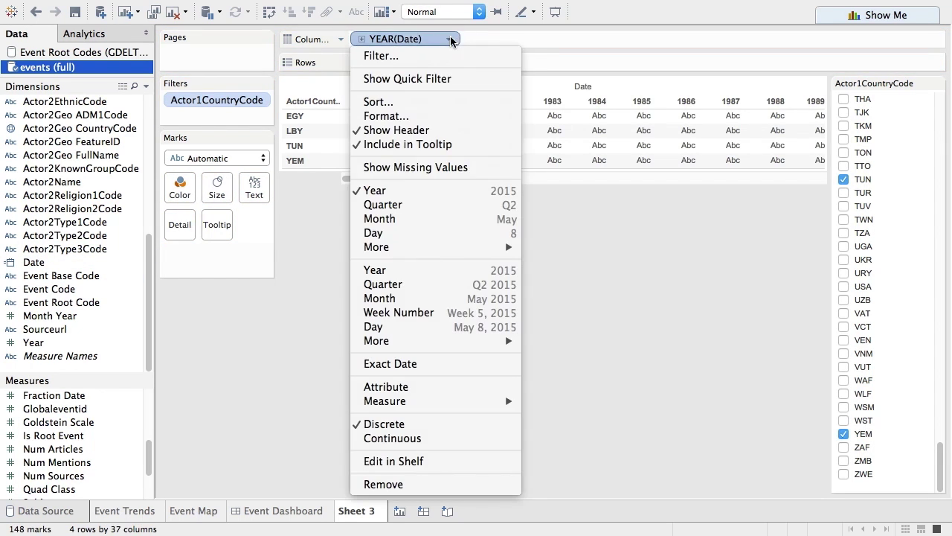
pyautogui.click(408, 299)
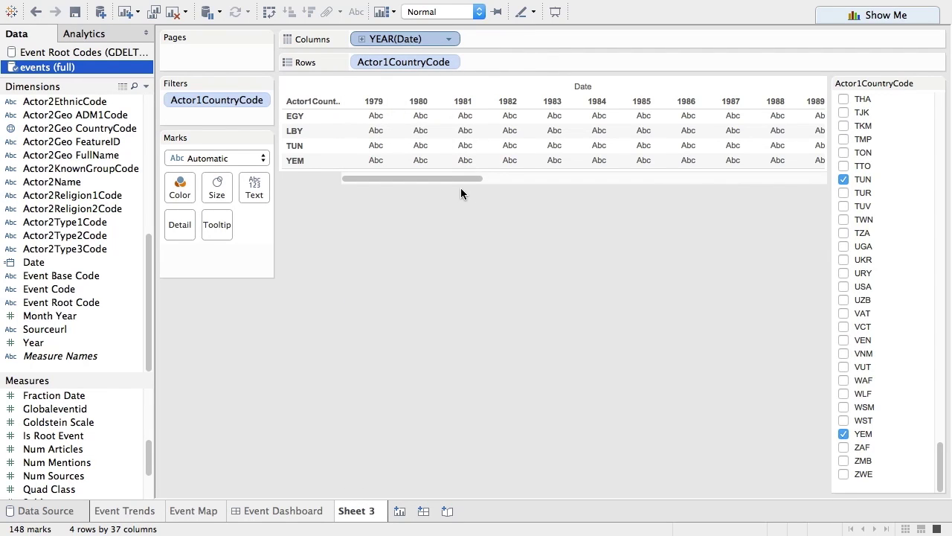
pyautogui.click(448, 39)
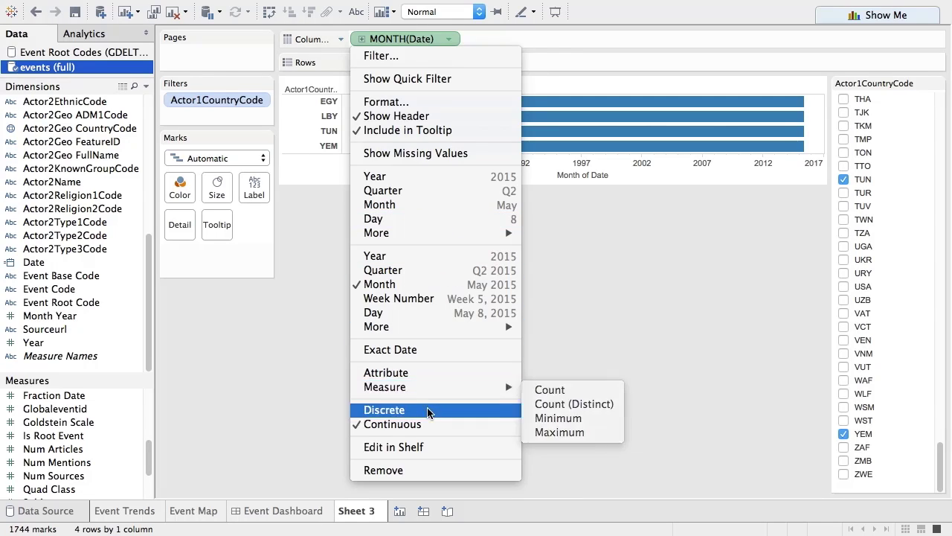
pyautogui.click(428, 410)
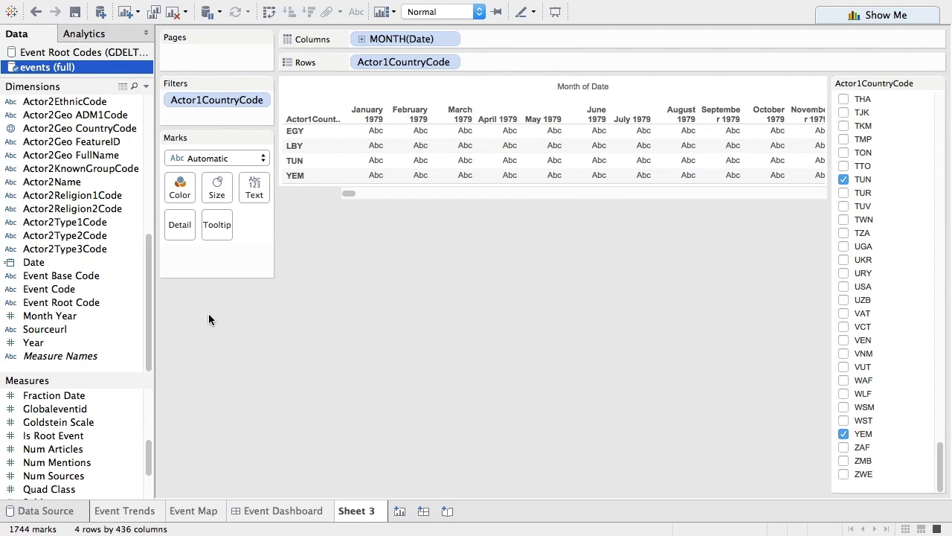
pyautogui.moveTo(86, 449); pyautogui.dragTo(465, 154)
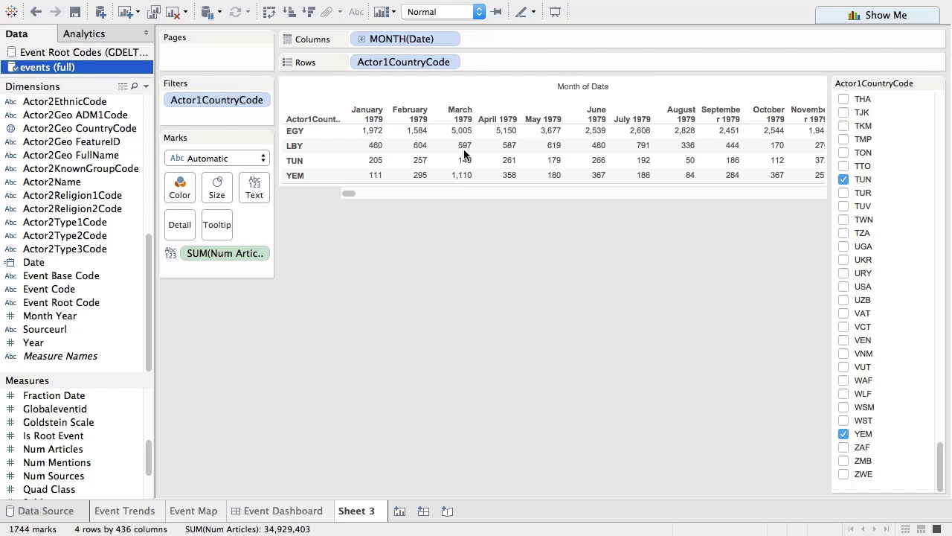
pyautogui.moveTo(880, 23)
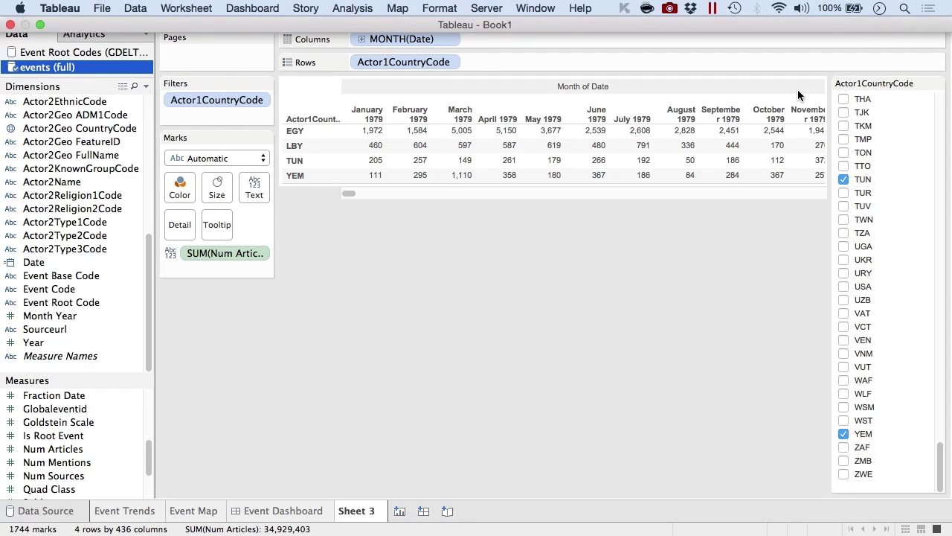
# Switch to stacked bars, move Actor1CountryCode to Rows, and add Goldstein Scale to the marks.
pyautogui.click(881, 15)
pyautogui.click(878, 89)
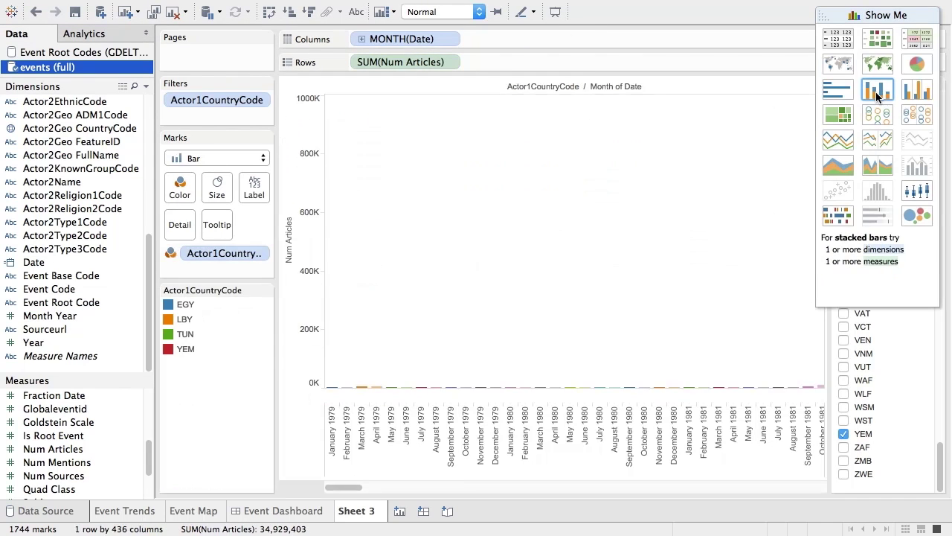
pyautogui.moveTo(344, 487); pyautogui.dragTo(646, 485)
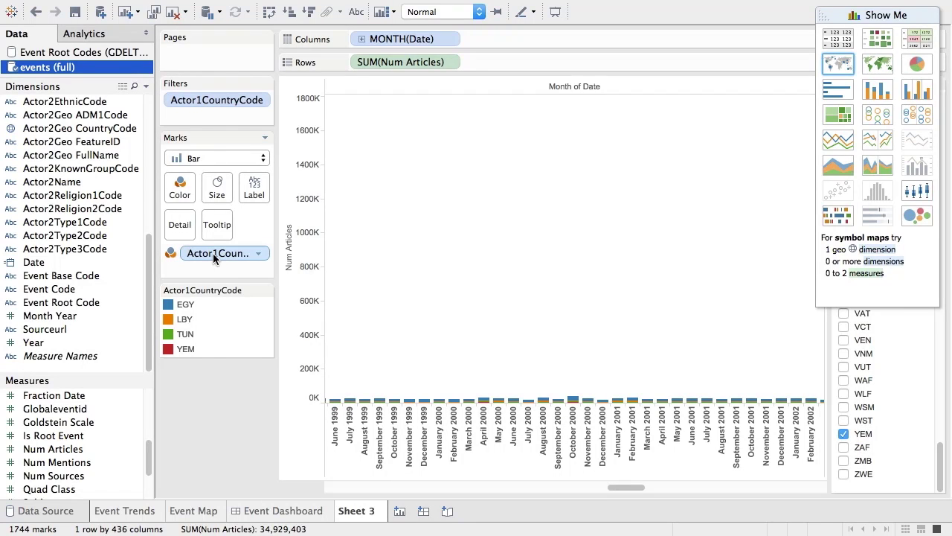
pyautogui.moveTo(253, 189); pyautogui.dragTo(358, 59)
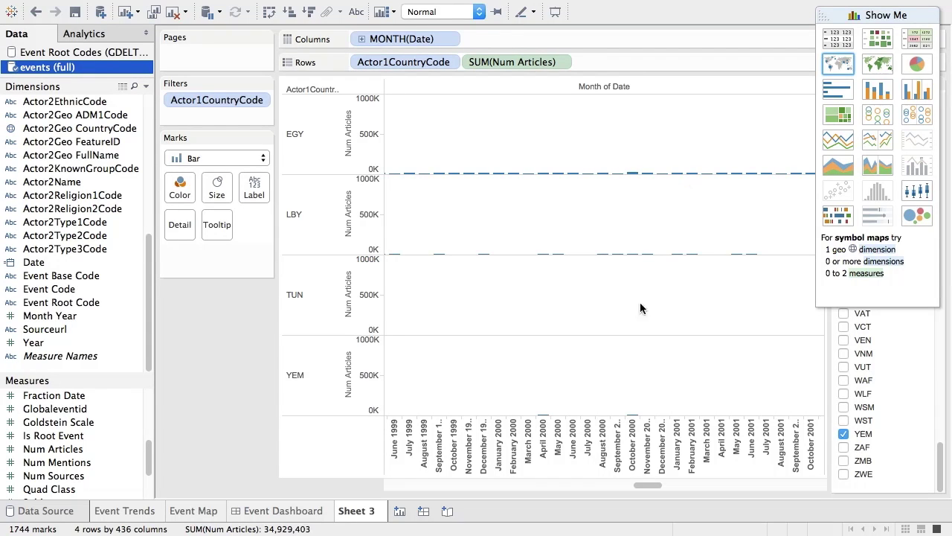
pyautogui.moveTo(653, 486); pyautogui.dragTo(780, 485)
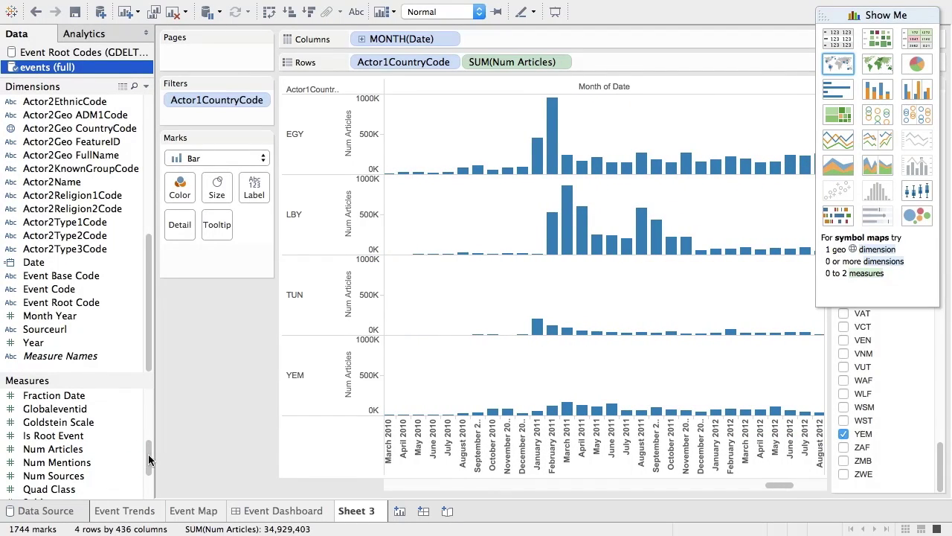
pyautogui.moveTo(127, 422); pyautogui.dragTo(183, 184)
# Colour the bars by AVG(Goldstein Scale) instead of sum and hide Show Me.
pyautogui.moveTo(269, 272); pyautogui.dragTo(269, 270)
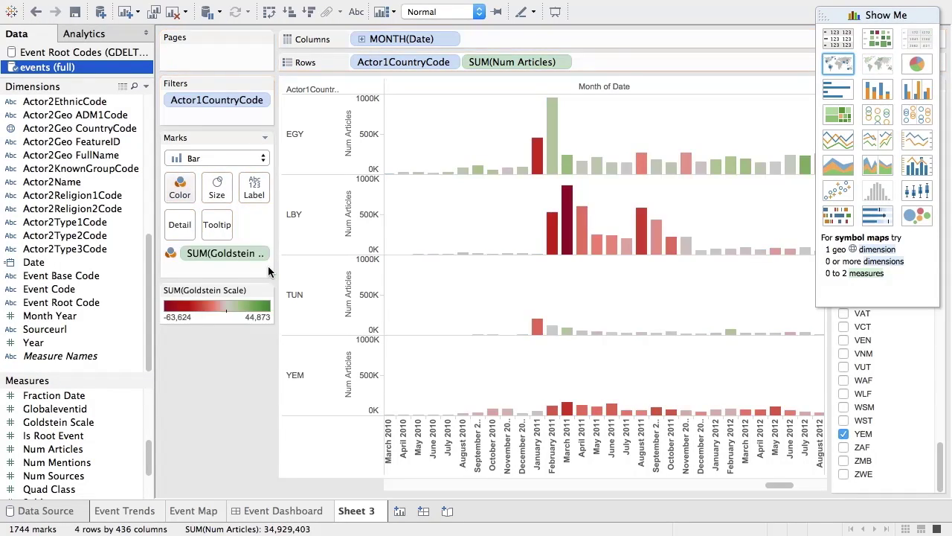
pyautogui.click(262, 256)
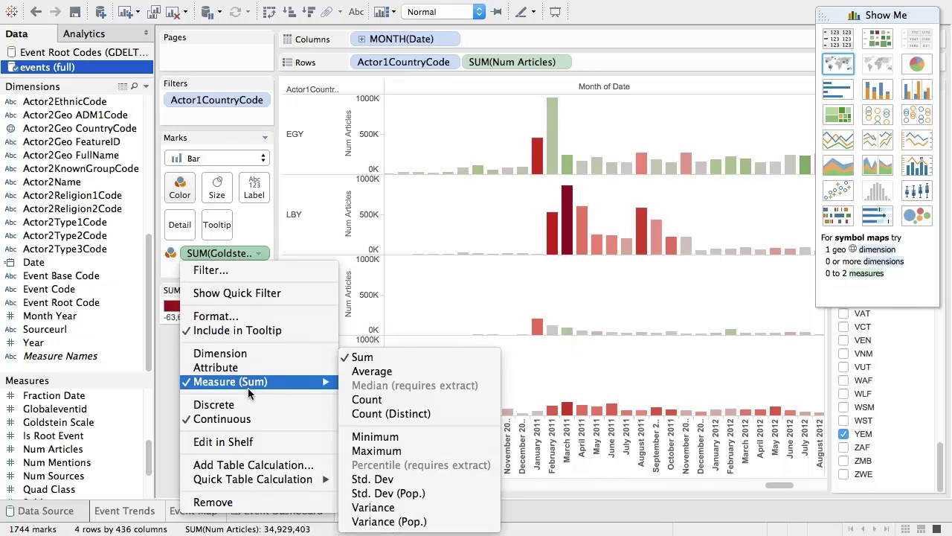
pyautogui.click(492, 322)
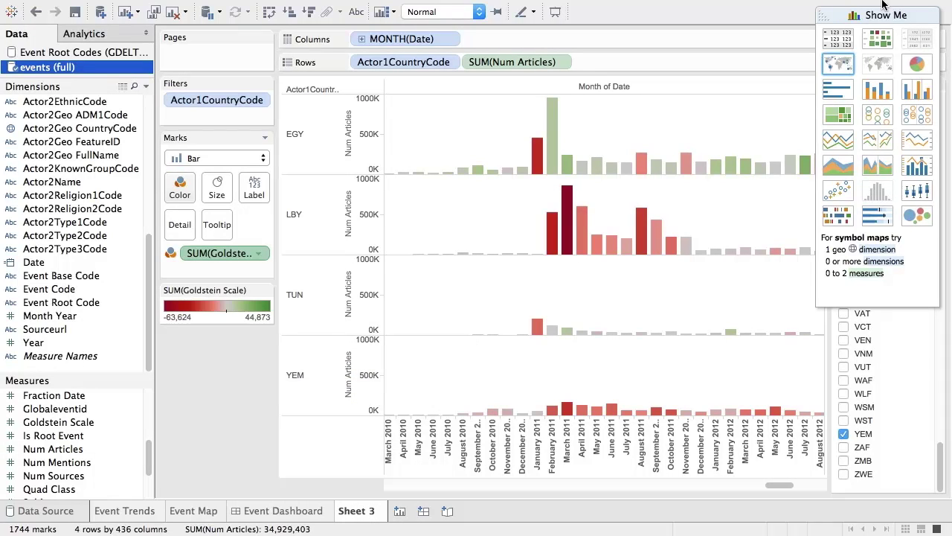
pyautogui.click(822, 16)
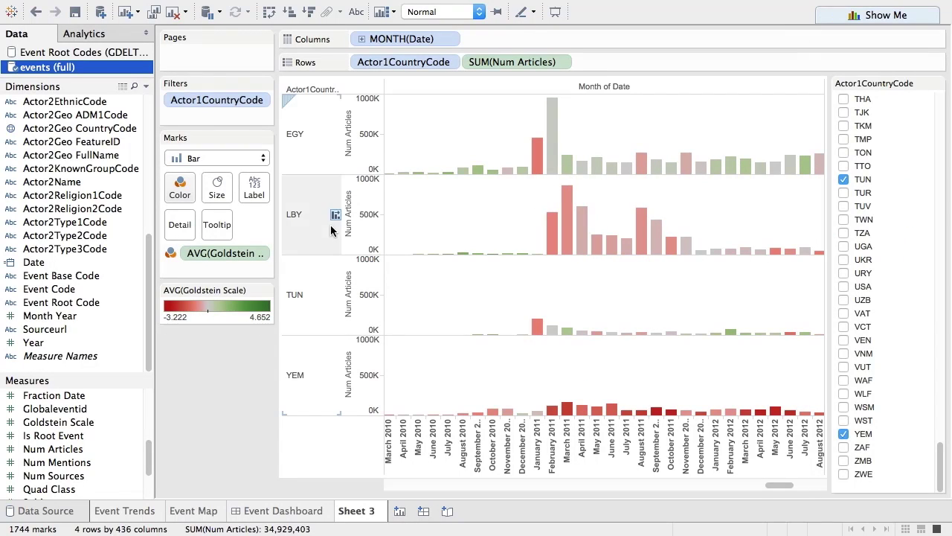
# Move the TUN row to the top, above EGY, LBY and YEM.
pyautogui.moveTo(305, 296); pyautogui.dragTo(298, 96)
pyautogui.moveTo(540, 169)
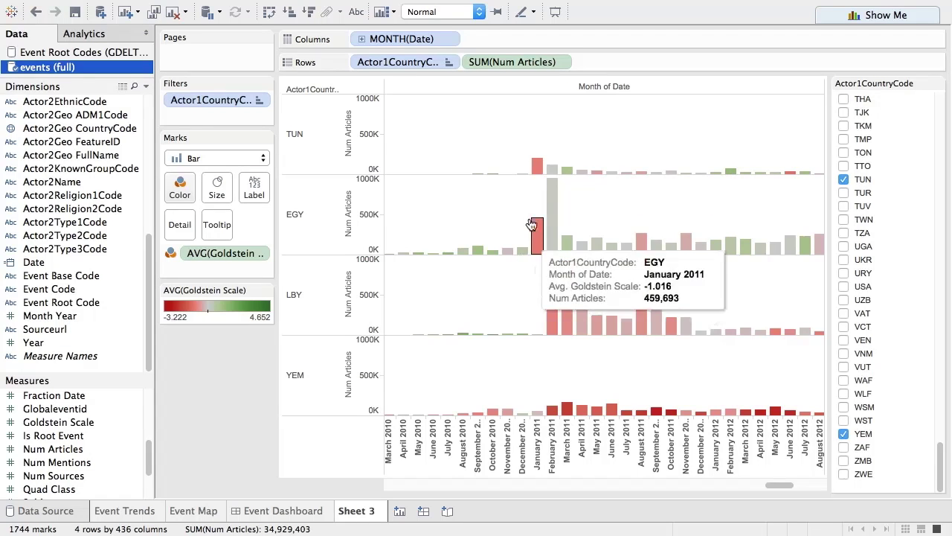
pyautogui.moveTo(547, 239)
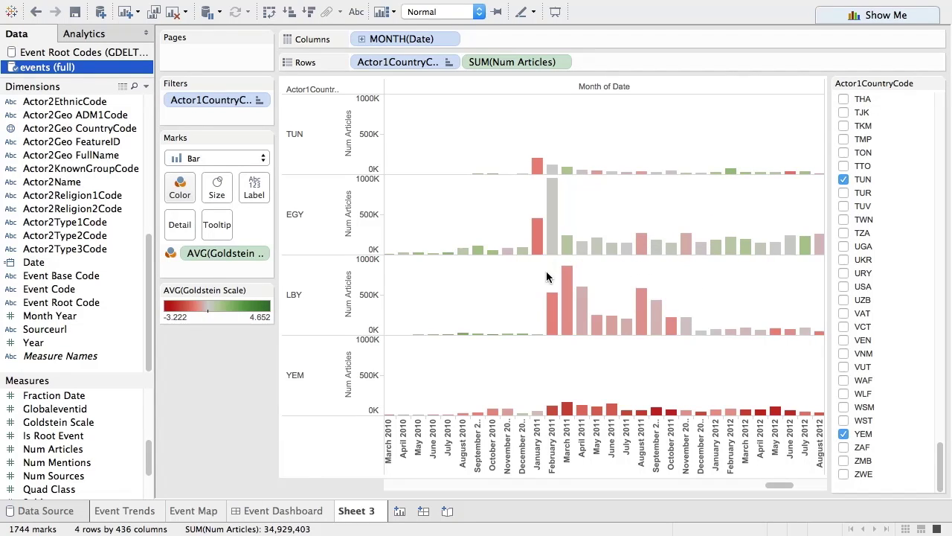
pyautogui.moveTo(567, 404)
# Give the Num Articles axis independent ranges for each country row.
pyautogui.rightClick(364, 154)
pyautogui.click(395, 160)
pyautogui.click(356, 182)
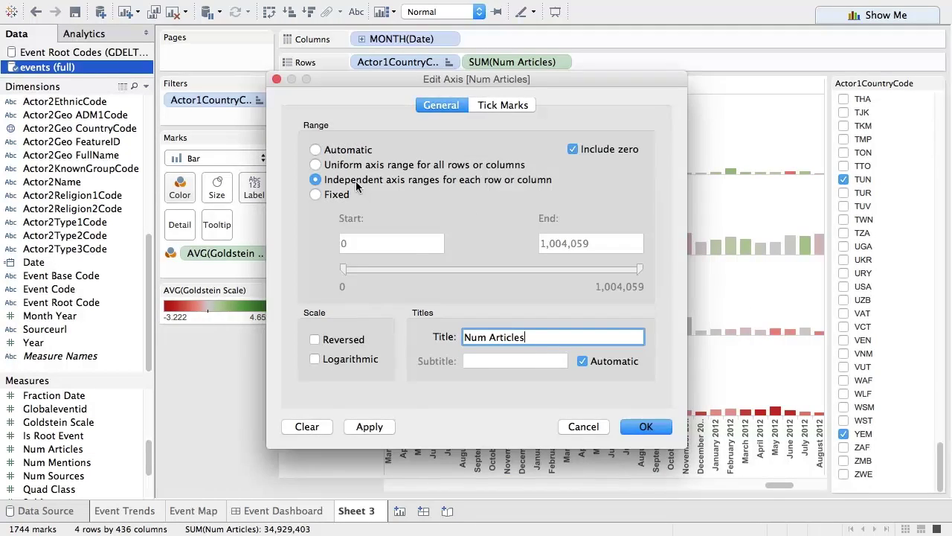
pyautogui.click(645, 426)
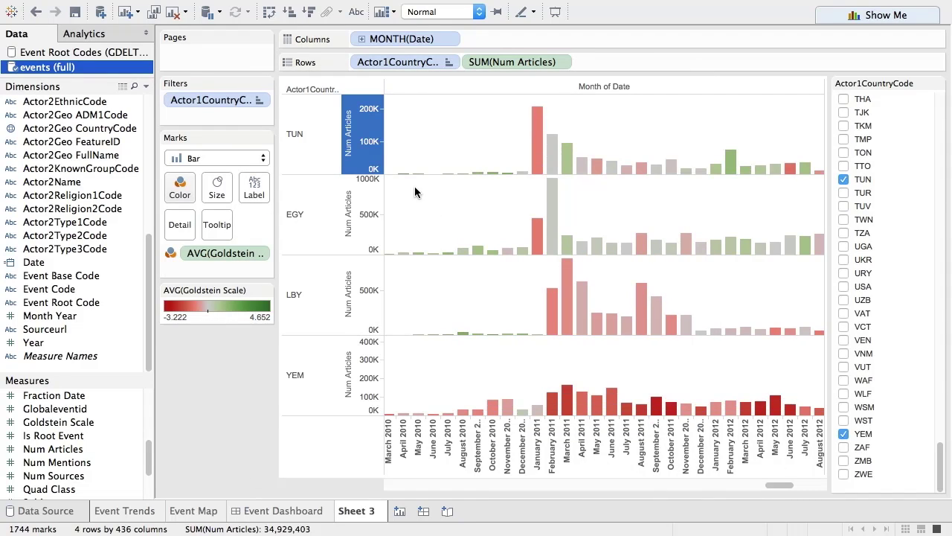
pyautogui.click(488, 138)
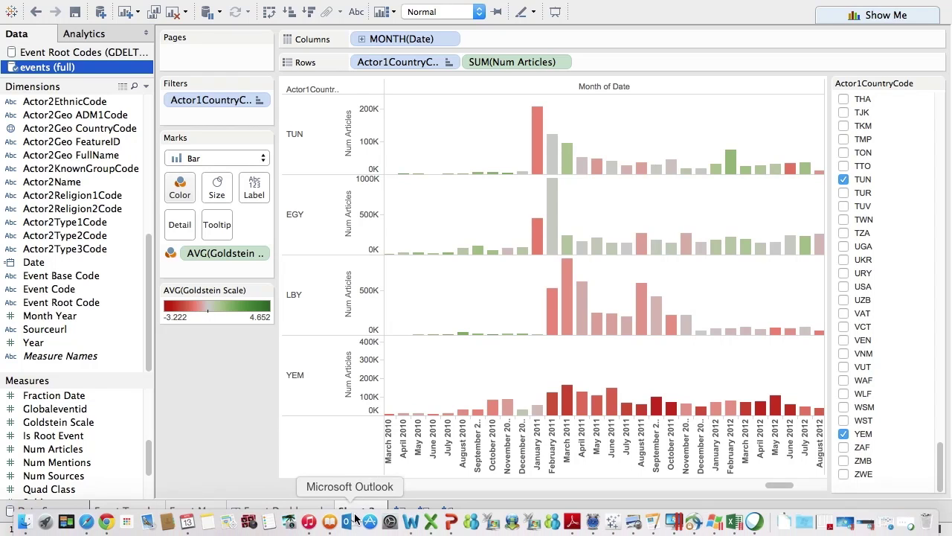
# Rename Sheet 3 to 'Event Timeline'.
pyautogui.rightClick(365, 510)
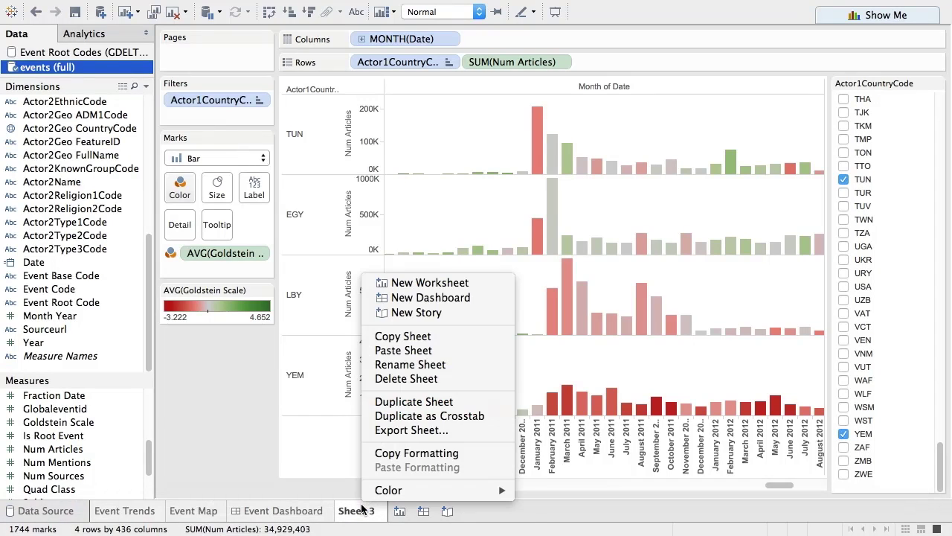
pyautogui.click(408, 365)
pyautogui.write('Event Timeline')
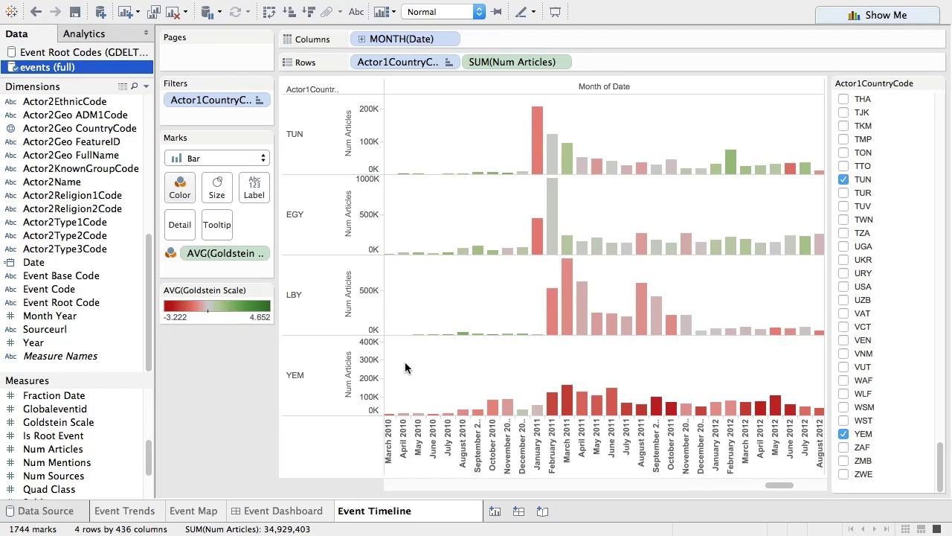
pyautogui.press('Return')
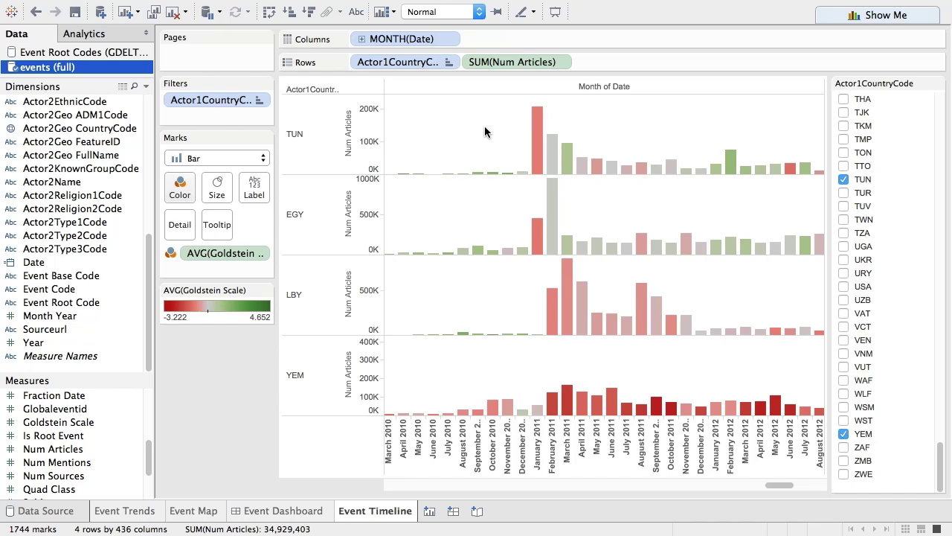
# Create Story 1 and replace its placeholder title with 'Arab Spring Unfolds'.
pyautogui.click(477, 512)
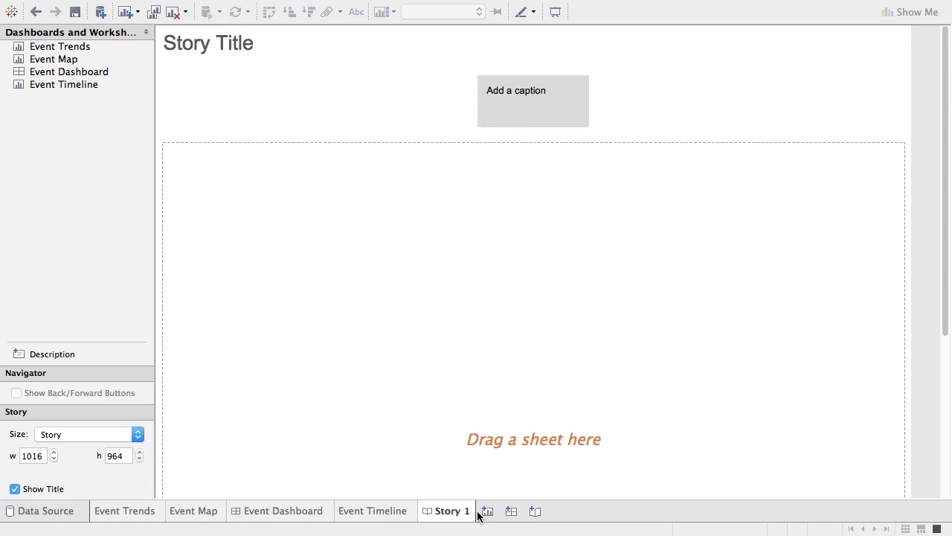
pyautogui.doubleClick(218, 44)
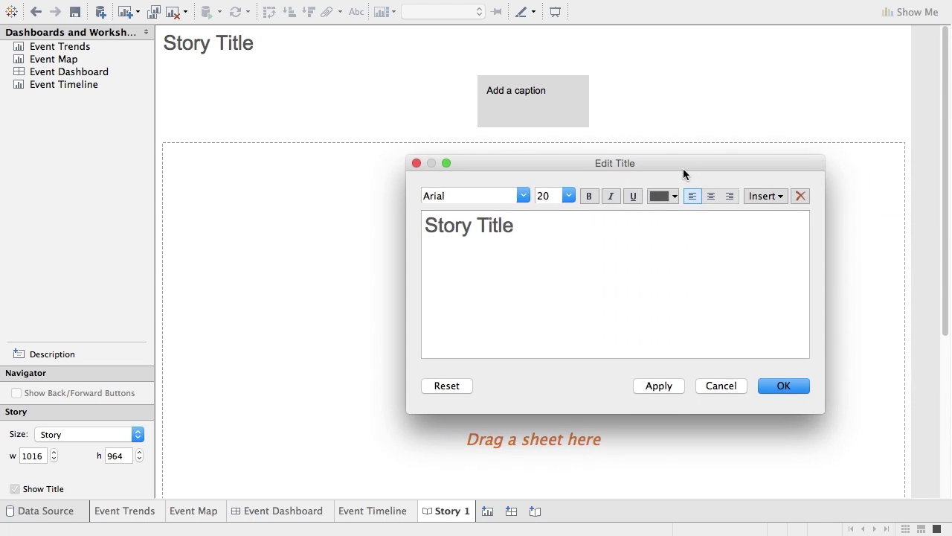
pyautogui.moveTo(633, 225); pyautogui.dragTo(419, 222)
pyautogui.write('Arab Sr')
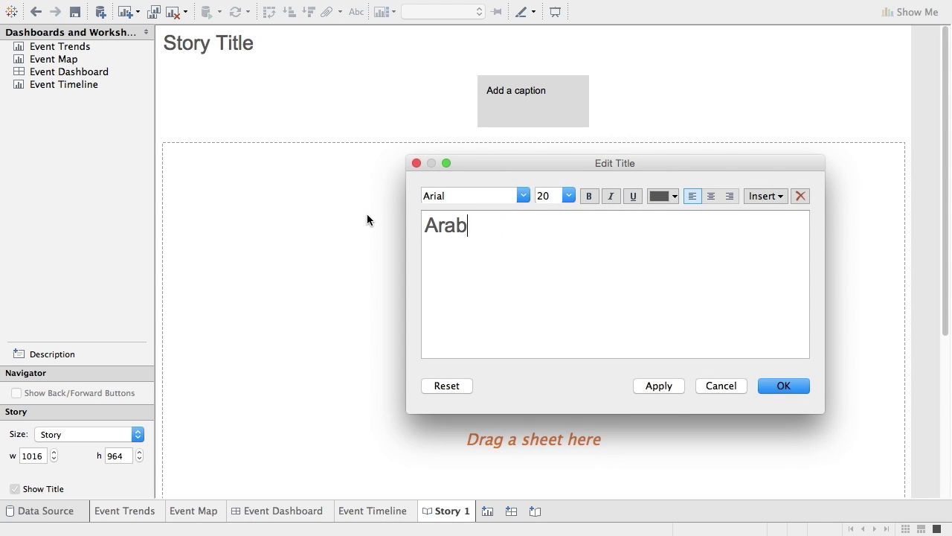
pyautogui.press('BackSpace')
pyautogui.write('pring Unfolds')
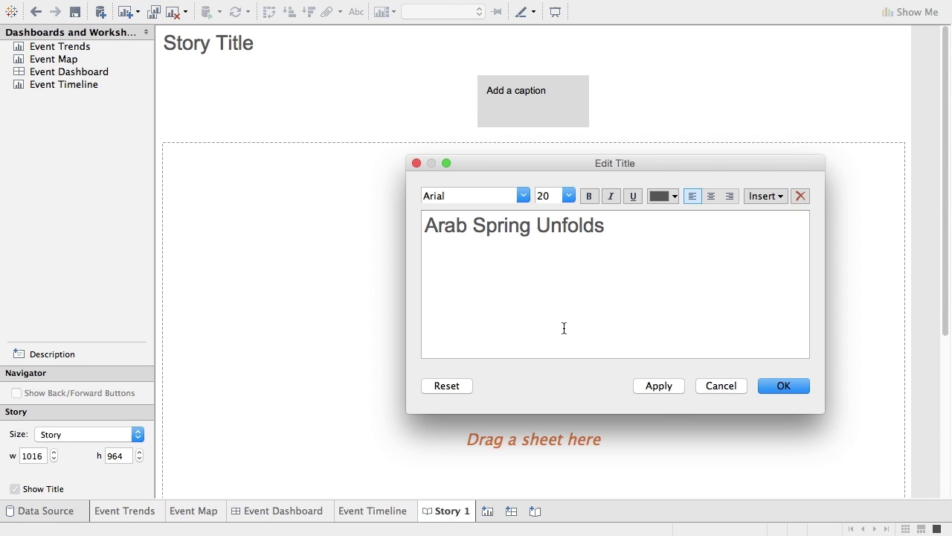
pyautogui.click(658, 386)
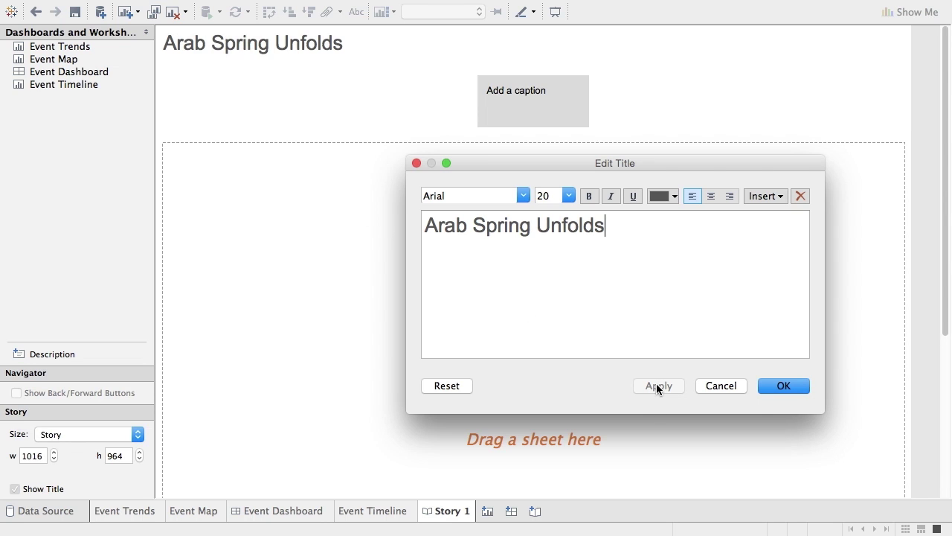
pyautogui.click(783, 387)
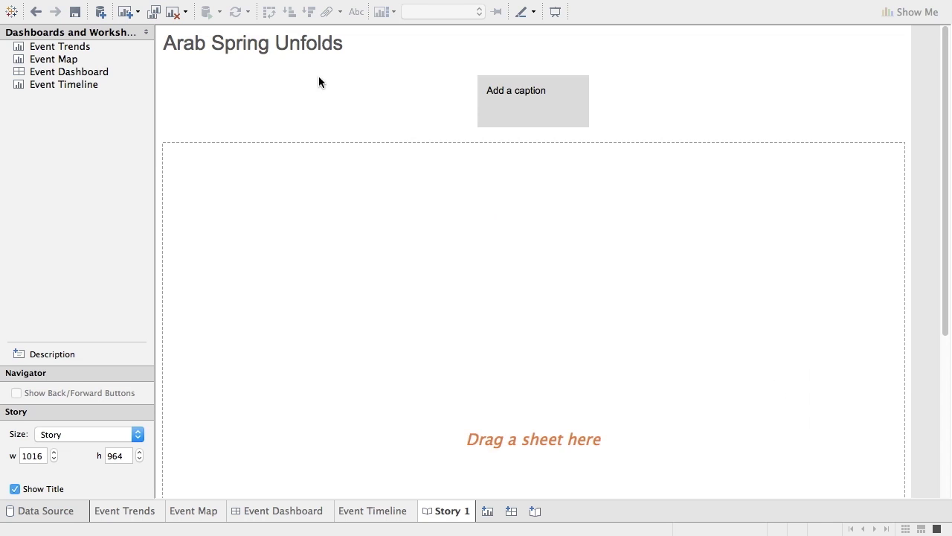
# Place Event Timeline in the story, keep only TUN, and set the story size to Automatic.
pyautogui.moveTo(79, 84); pyautogui.dragTo(886, 259)
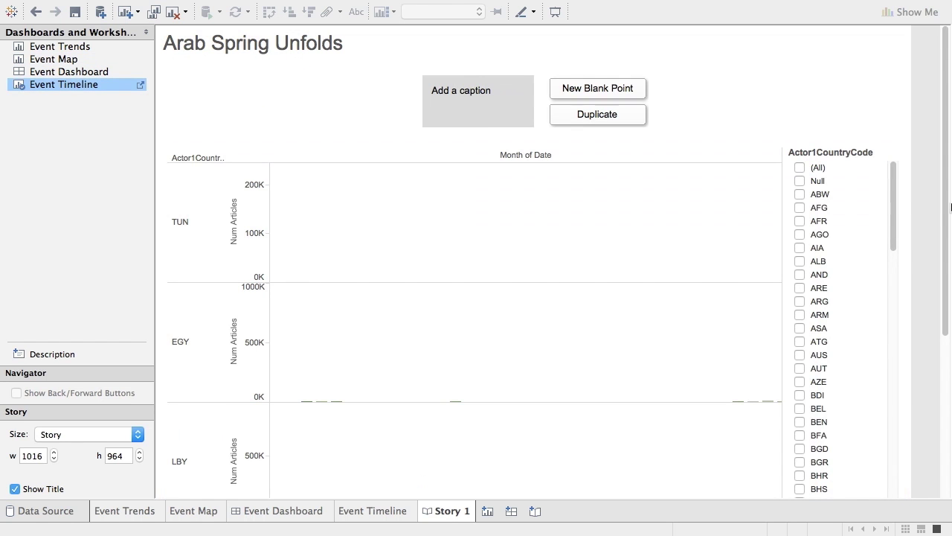
pyautogui.click(199, 223)
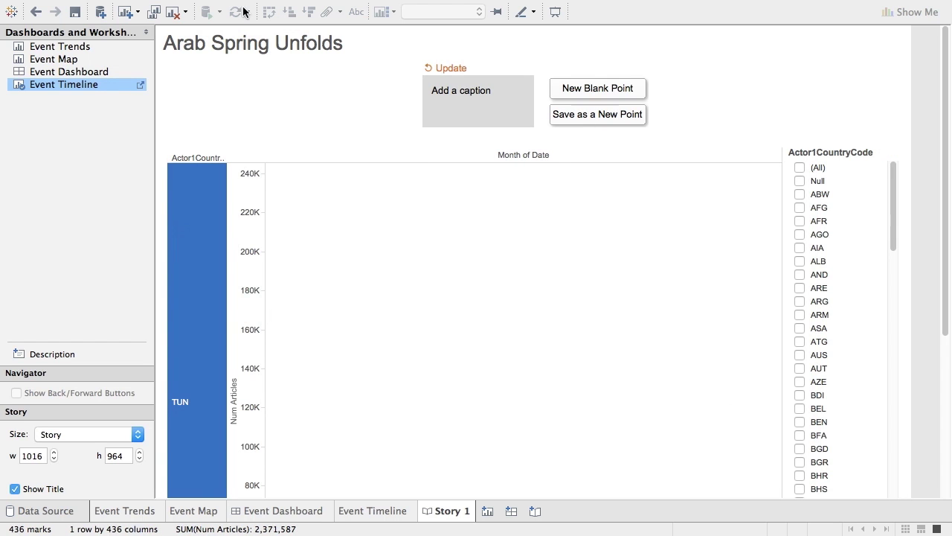
pyautogui.click(102, 8)
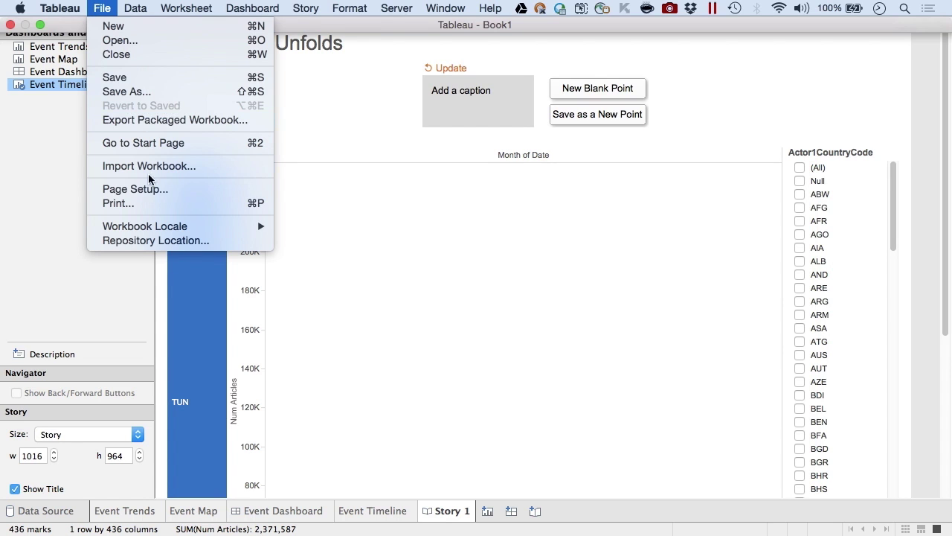
pyautogui.click(134, 189)
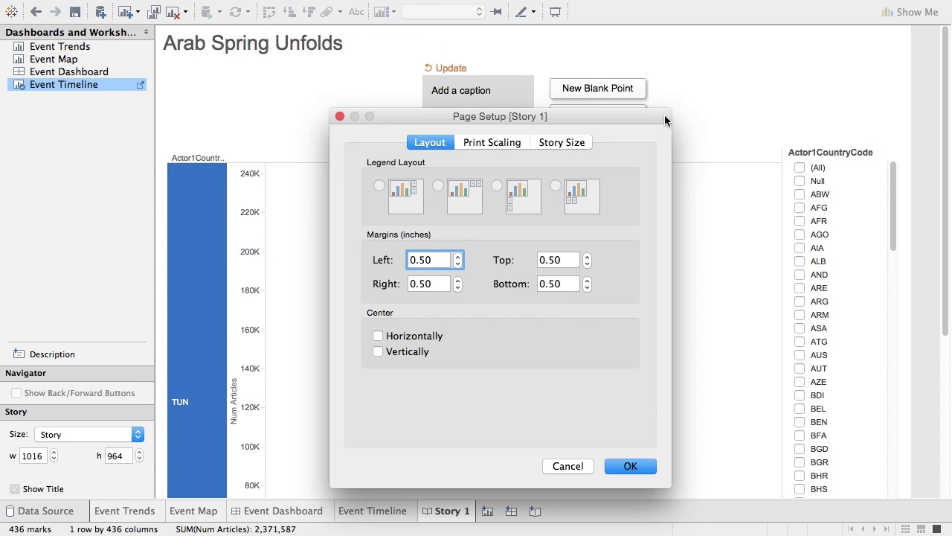
pyautogui.click(564, 144)
pyautogui.click(428, 188)
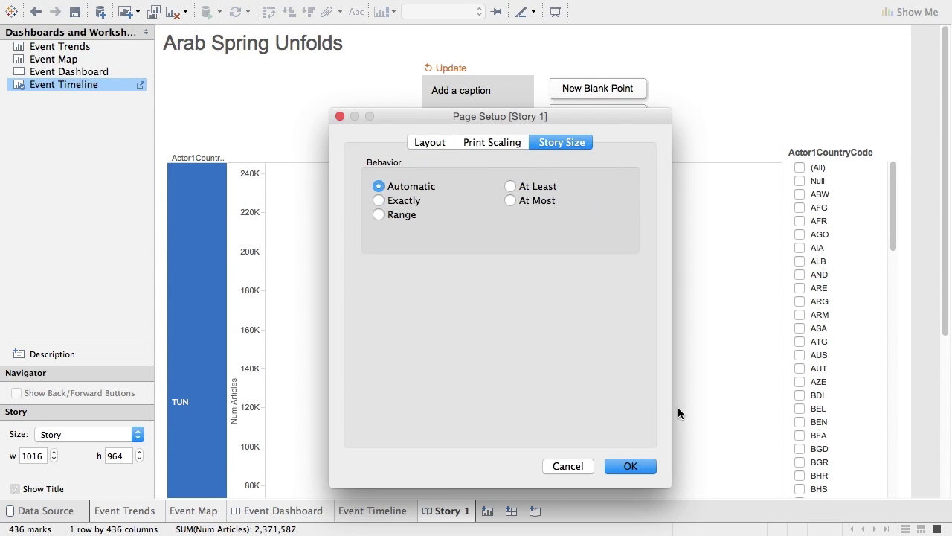
pyautogui.click(644, 465)
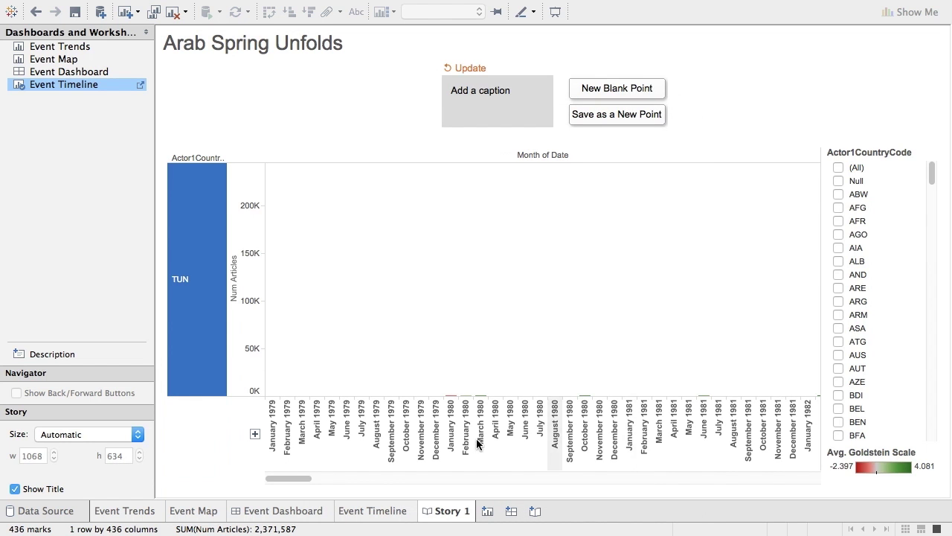
pyautogui.moveTo(297, 477); pyautogui.dragTo(779, 461)
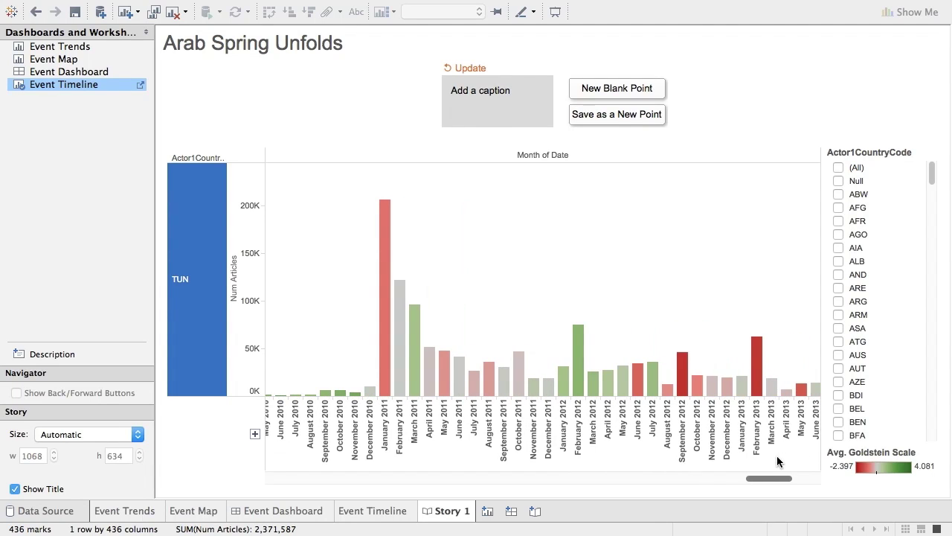
# Caption the first story point 'Arab spring starts in Tunisia'.
pyautogui.click(444, 207)
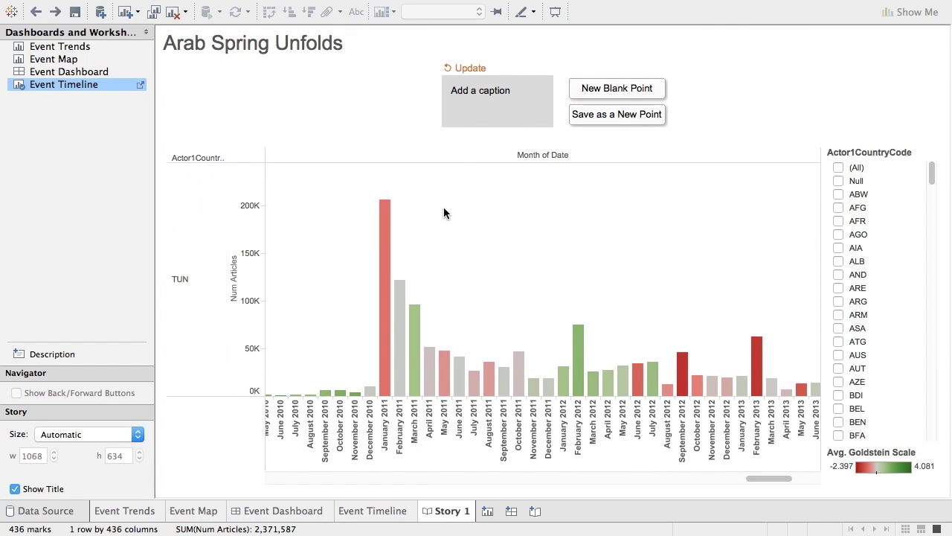
pyautogui.click(473, 96)
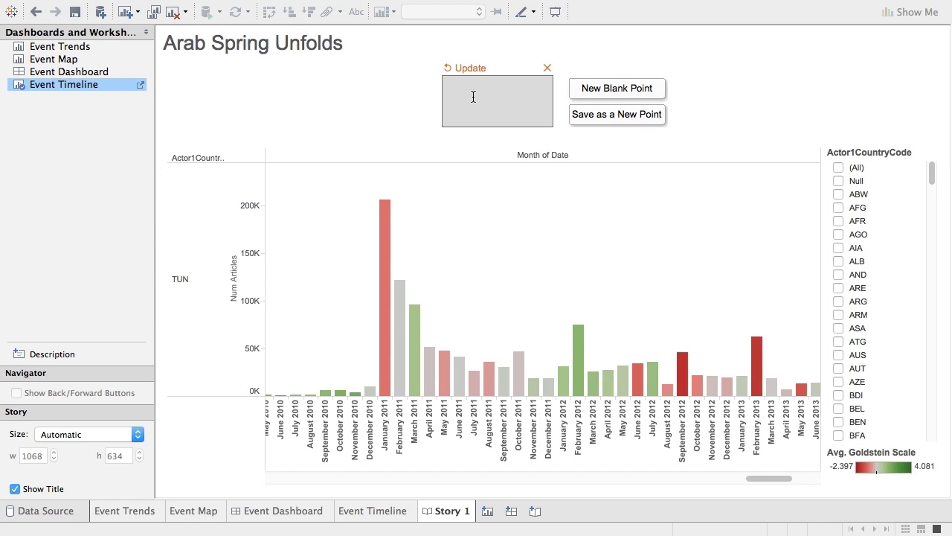
pyautogui.write('Arab spring starts in Tunisia')
# Annotate TUN's January 2011 bar with 'Beginning events', then add a new blank story point.
pyautogui.click(453, 316)
pyautogui.rightClick(385, 216)
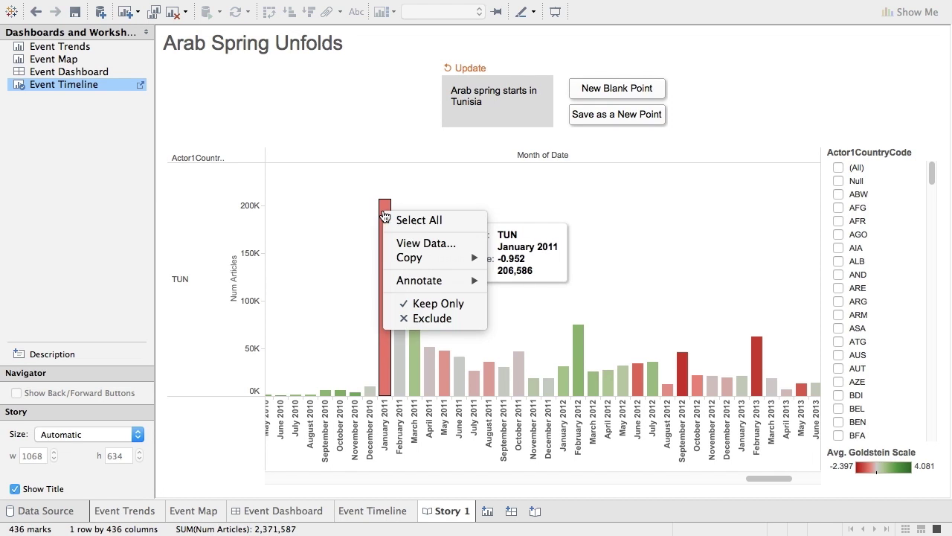
pyautogui.moveTo(431, 280)
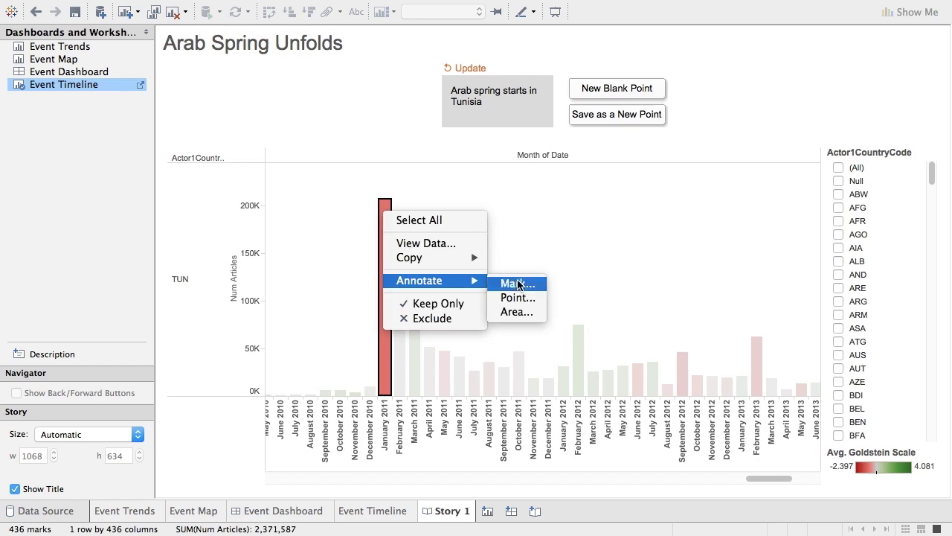
pyautogui.click(518, 283)
pyautogui.moveTo(590, 242); pyautogui.dragTo(290, 165)
pyautogui.write('Beginning')
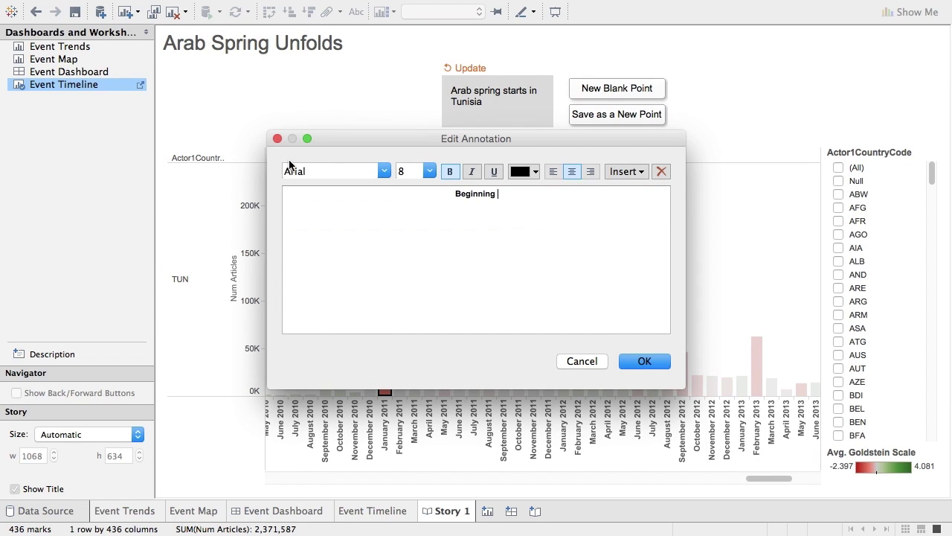
pyautogui.write(' events')
pyautogui.click(652, 362)
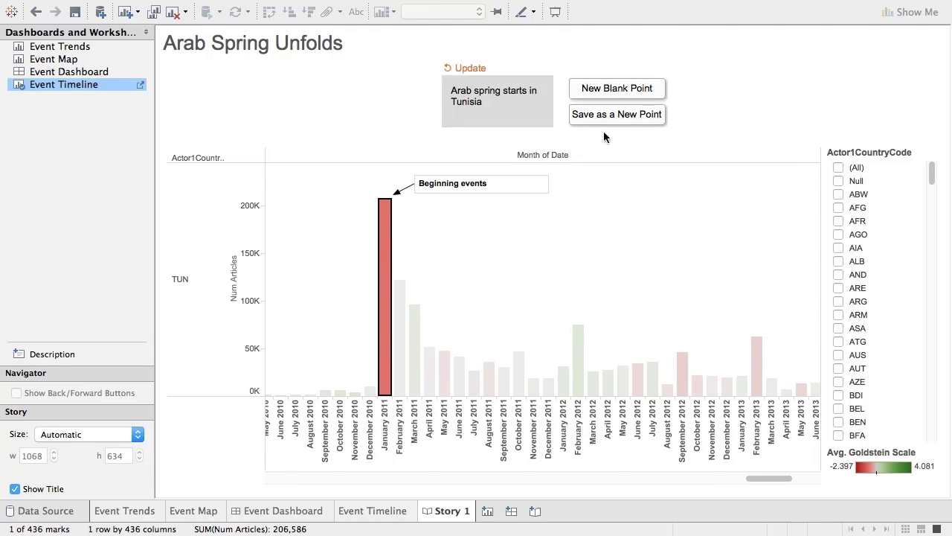
pyautogui.click(609, 89)
# Place Event Timeline in the second story point and caption it 'Spreads afterward.'.
pyautogui.moveTo(99, 69)
pyautogui.moveTo(87, 84); pyautogui.dragTo(371, 163)
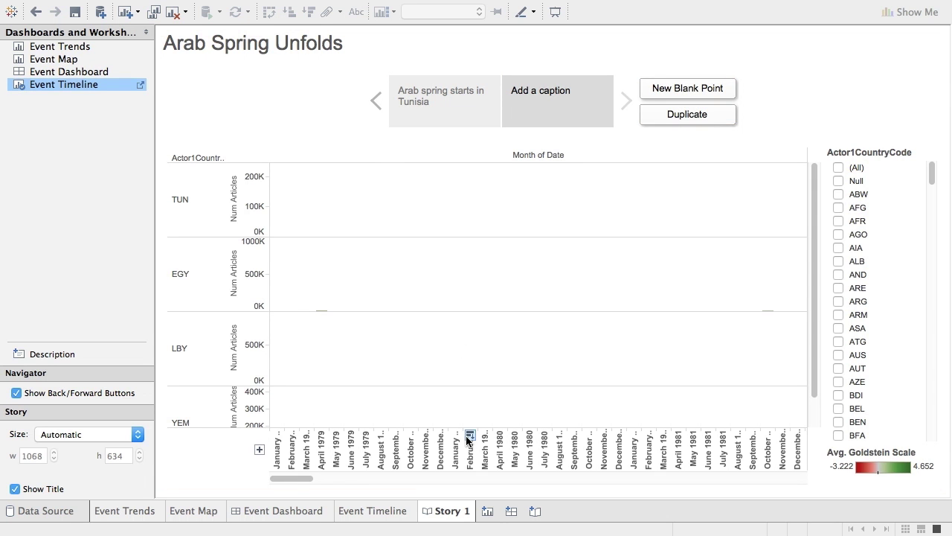
pyautogui.moveTo(280, 478); pyautogui.dragTo(753, 477)
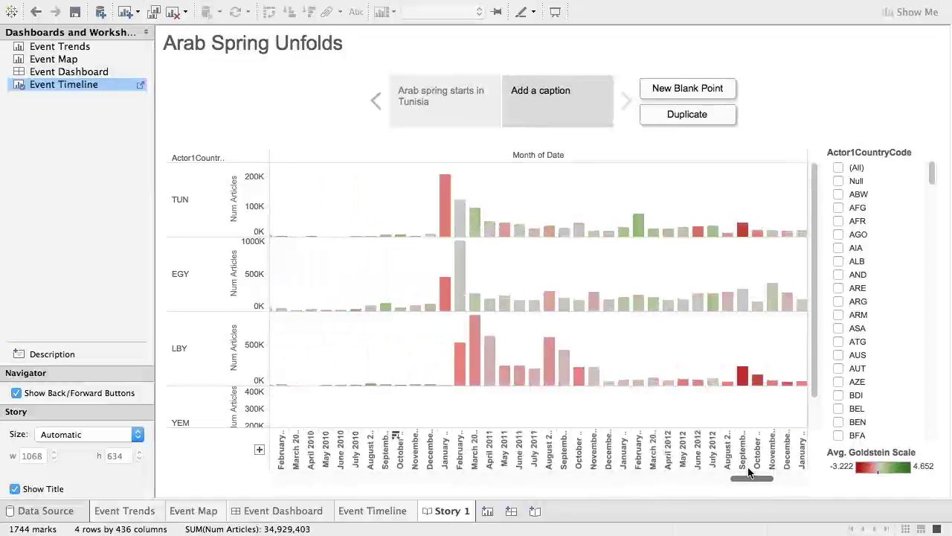
pyautogui.click(552, 95)
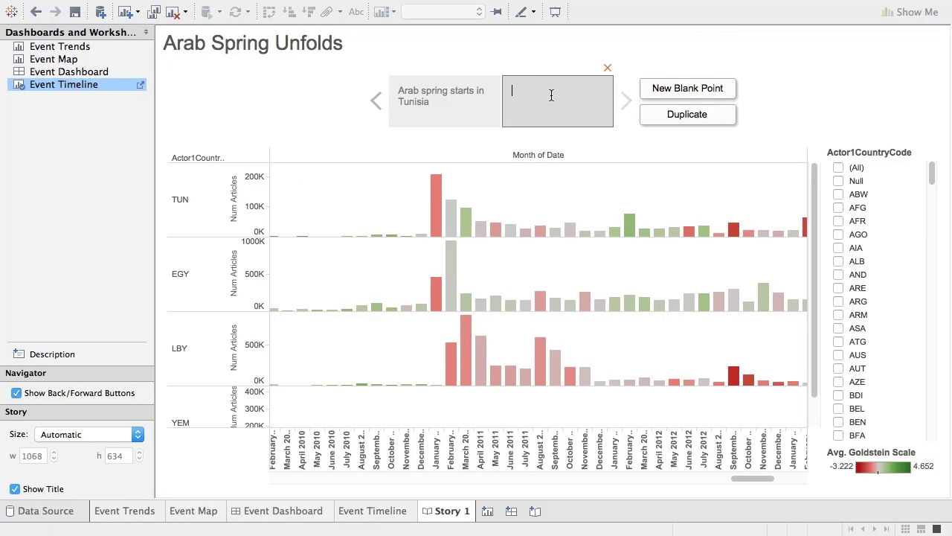
pyautogui.write('Spreads afterward')
# Rename the story sheet to 'Arab Spring', then review both story points.
pyautogui.rightClick(456, 512)
pyautogui.click(496, 387)
pyautogui.write('Arab Spri')
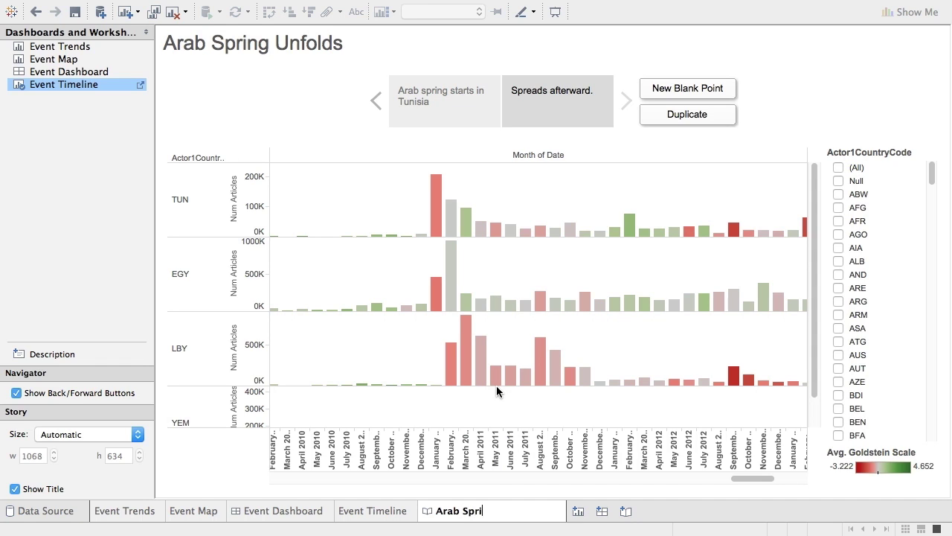
pyautogui.write('ng')
pyautogui.press('Return')
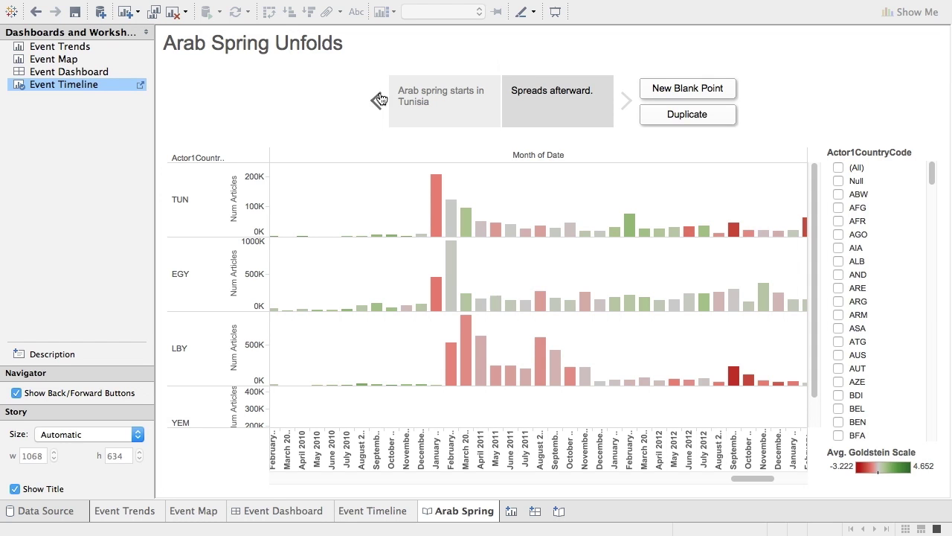
pyautogui.click(448, 95)
pyautogui.click(510, 94)
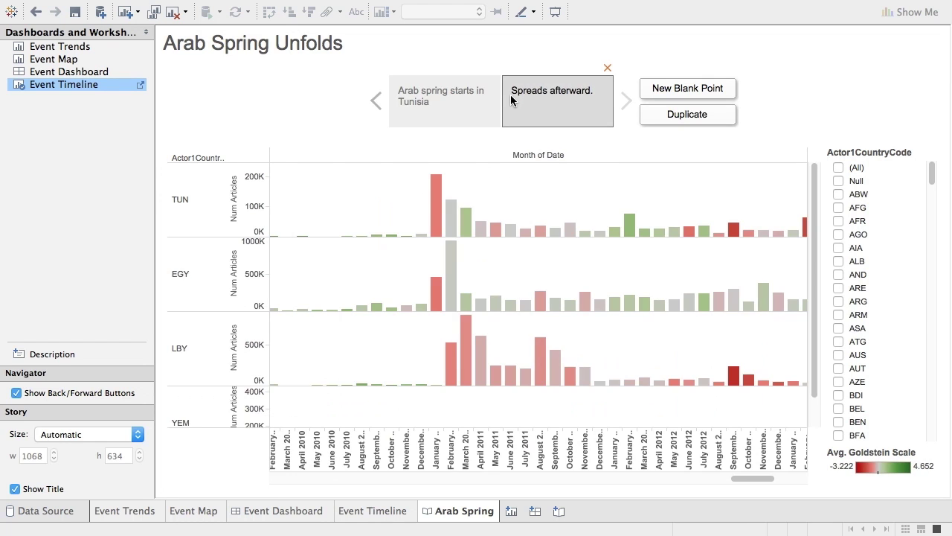